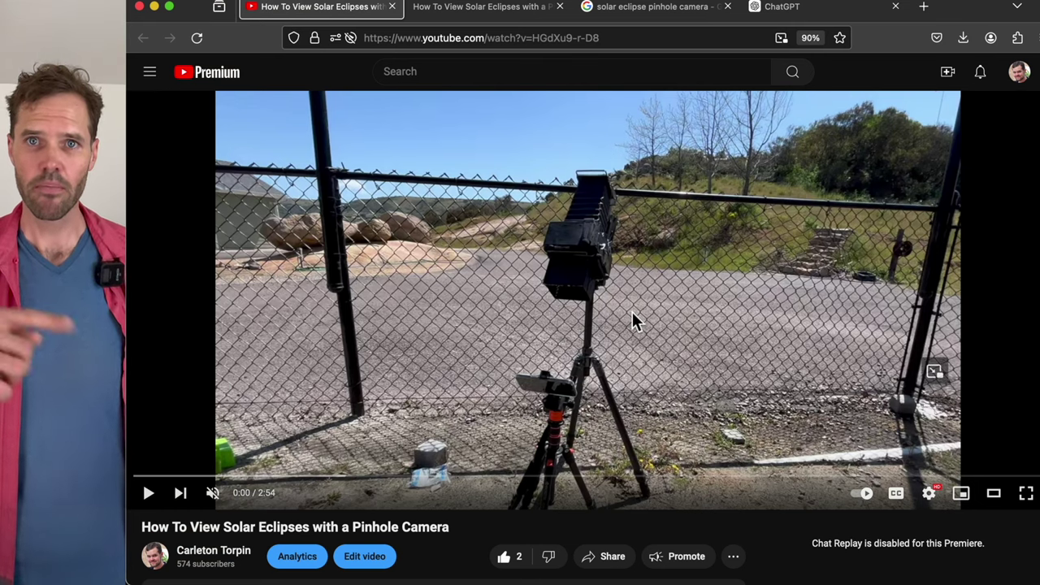
# Step: Compare the YouTube video page with the website article "How To View Solar Eclipses with a Pinhole Camera"
pyautogui.click(482, 10)
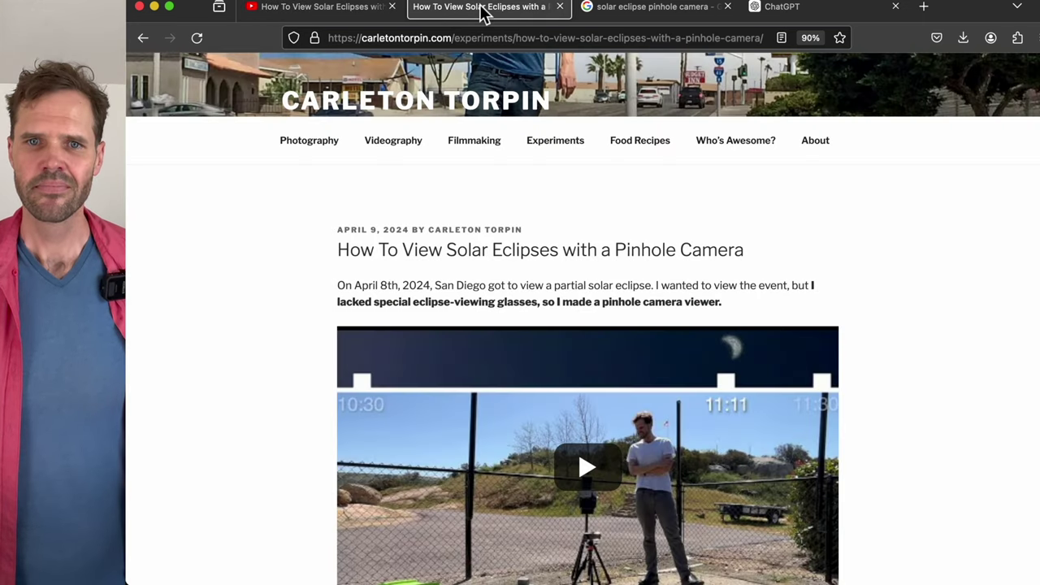
pyautogui.scroll(1, 925, 398)
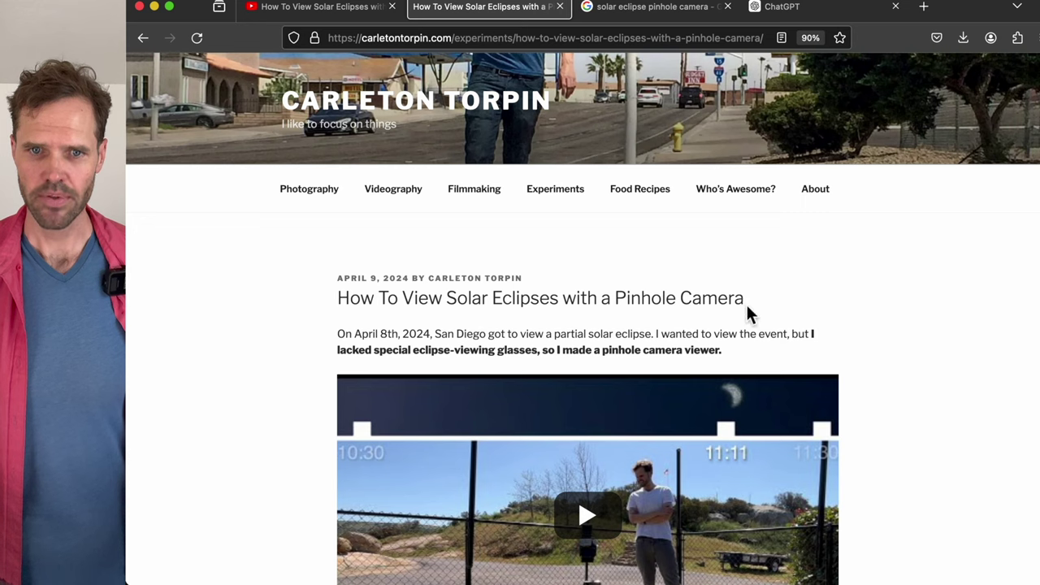
pyautogui.click(321, 9)
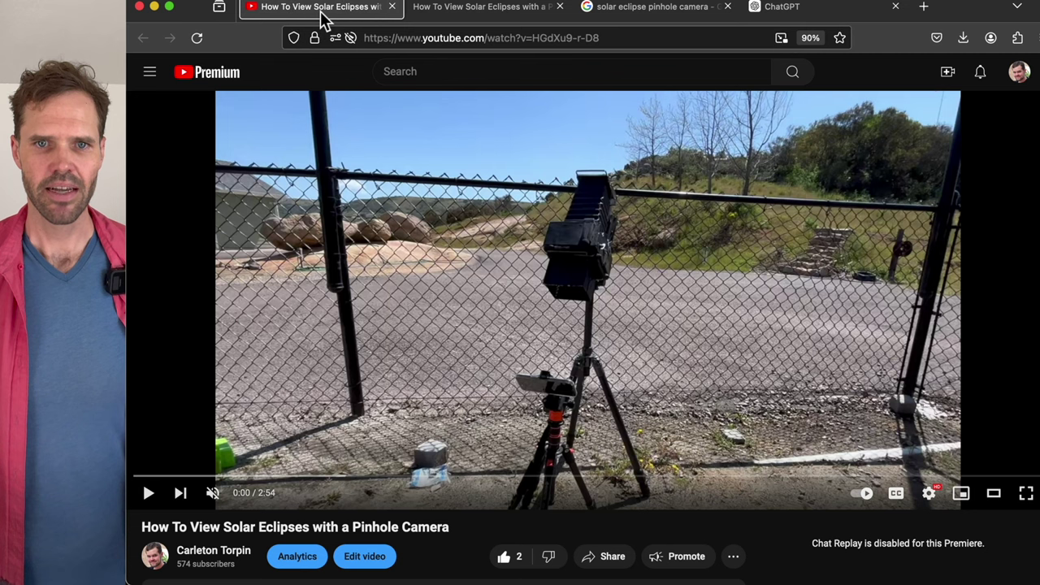
pyautogui.click(495, 10)
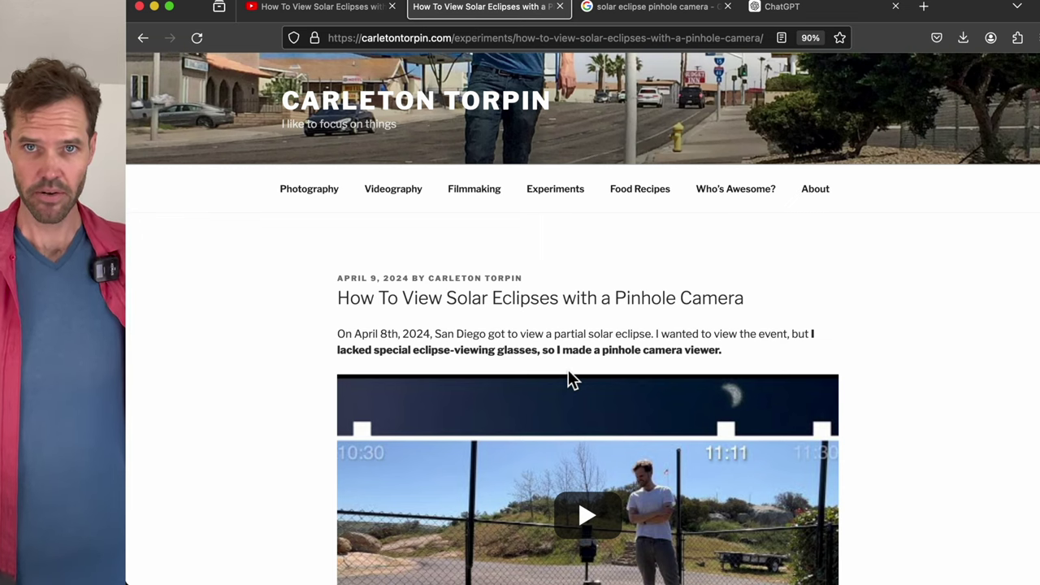
# Step: Examine the article's title, introduction, embedded video, light-tight box paragraph and pinhole camera photo
pyautogui.scroll(-3, 571, 378)
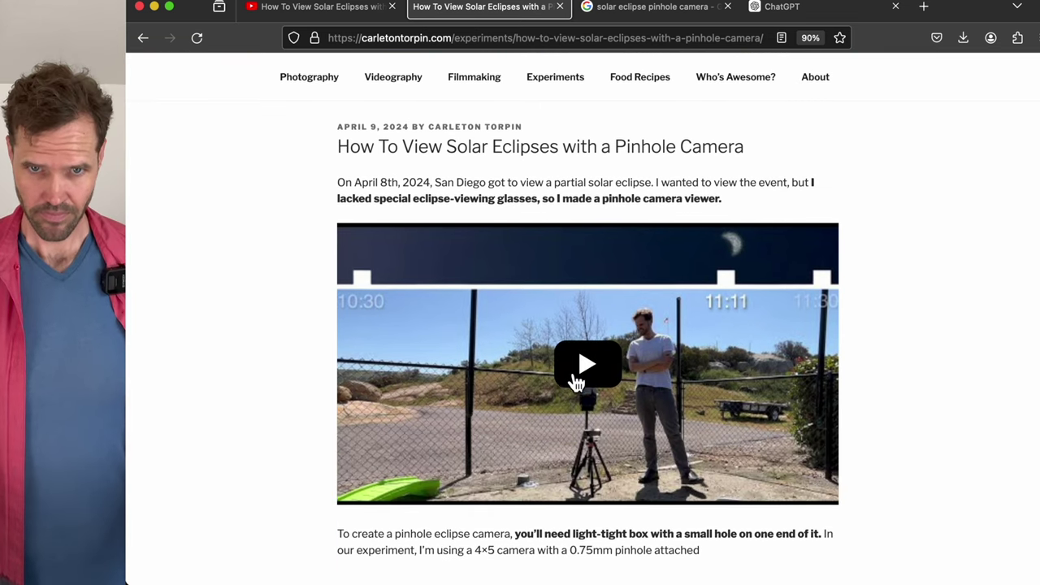
pyautogui.moveTo(338, 165); pyautogui.dragTo(734, 179)
pyautogui.scroll(-1, 738, 183)
pyautogui.scroll(-3, 738, 186)
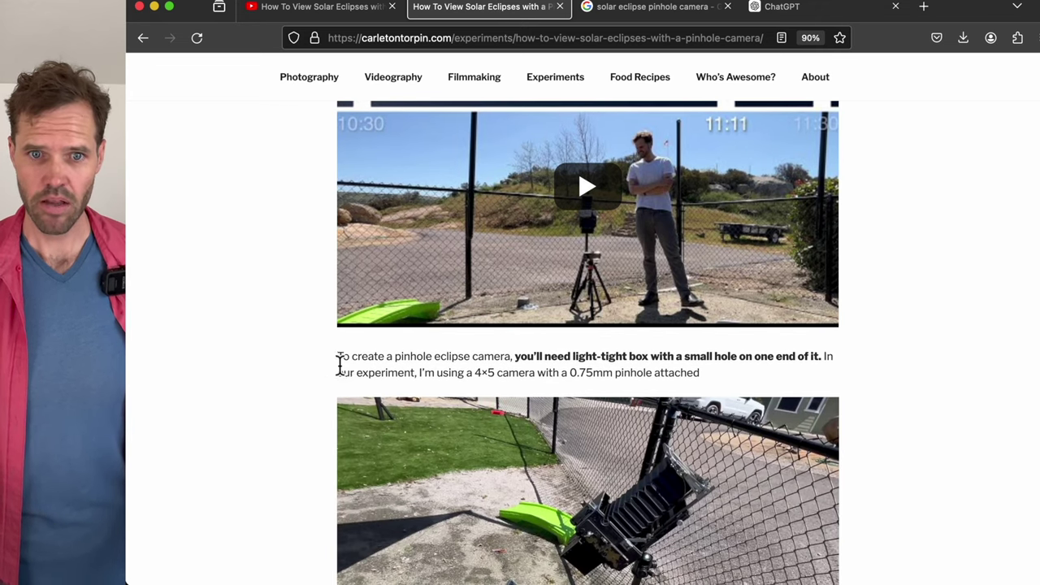
pyautogui.moveTo(338, 359); pyautogui.dragTo(813, 406)
pyautogui.scroll(-4, 815, 406)
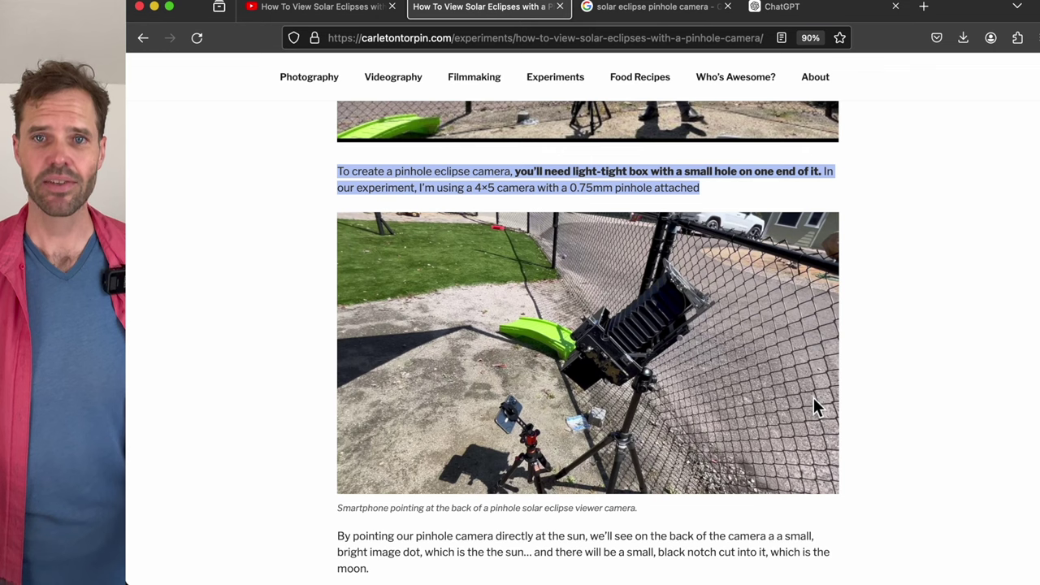
pyautogui.scroll(10, 701, 363)
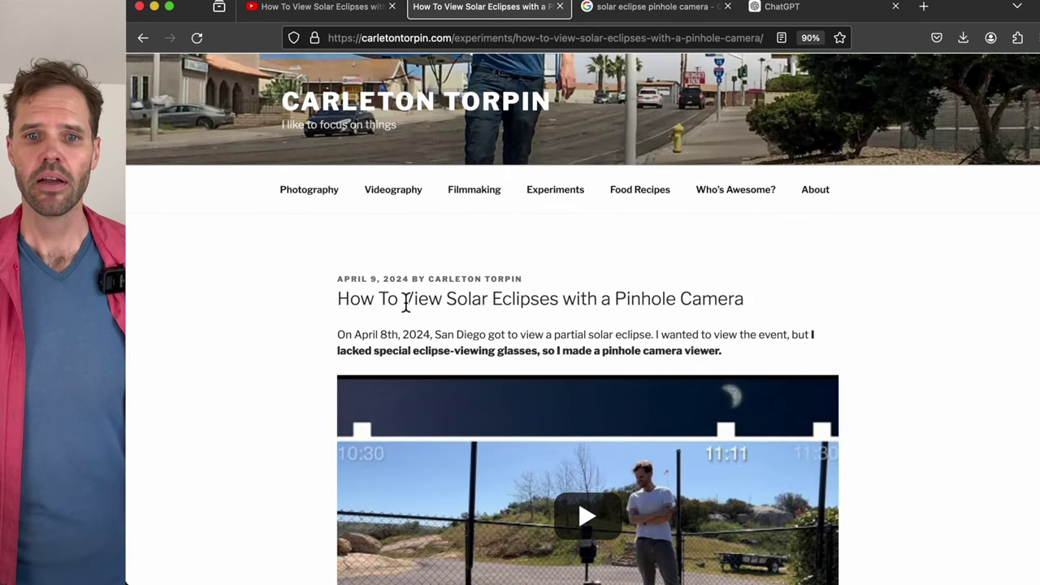
pyautogui.click(400, 299)
pyautogui.moveTo(400, 298); pyautogui.dragTo(735, 311)
pyautogui.scroll(-7, 735, 312)
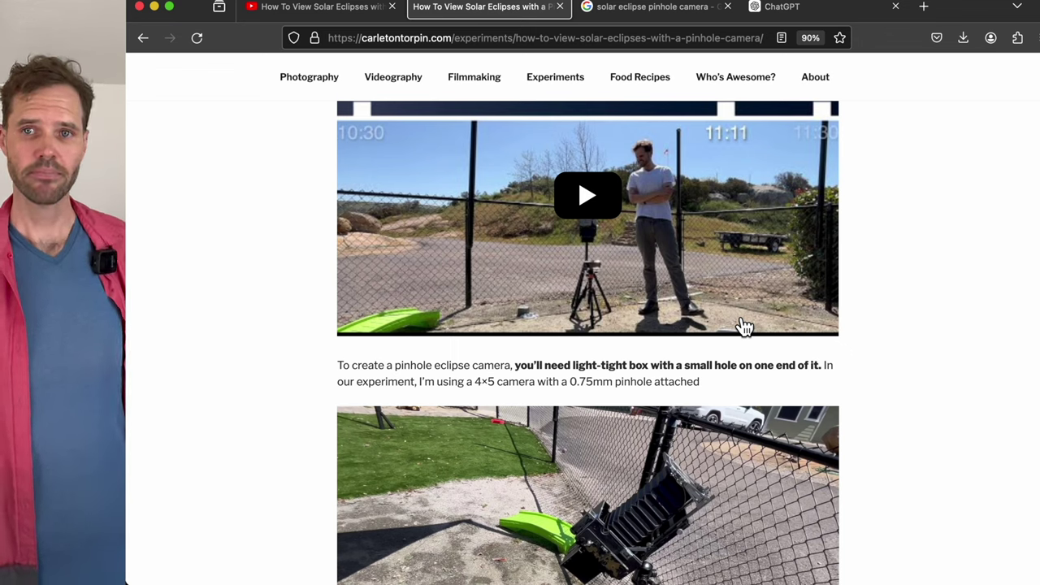
# Step: Examine the Google results for "solar eclipse pinhole camera", including the website article's listing and its snippet
pyautogui.click(622, 11)
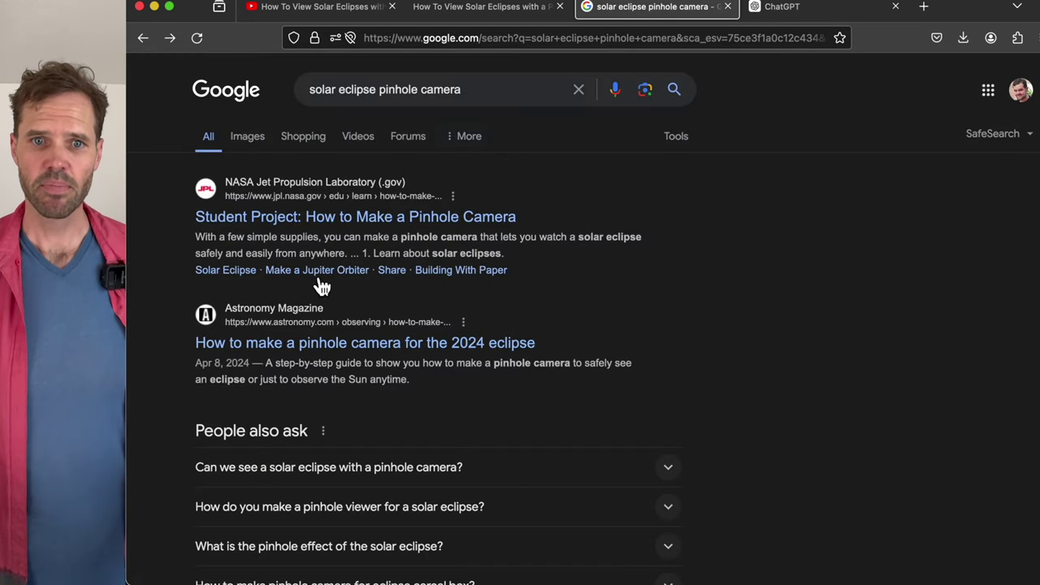
pyautogui.click(479, 97)
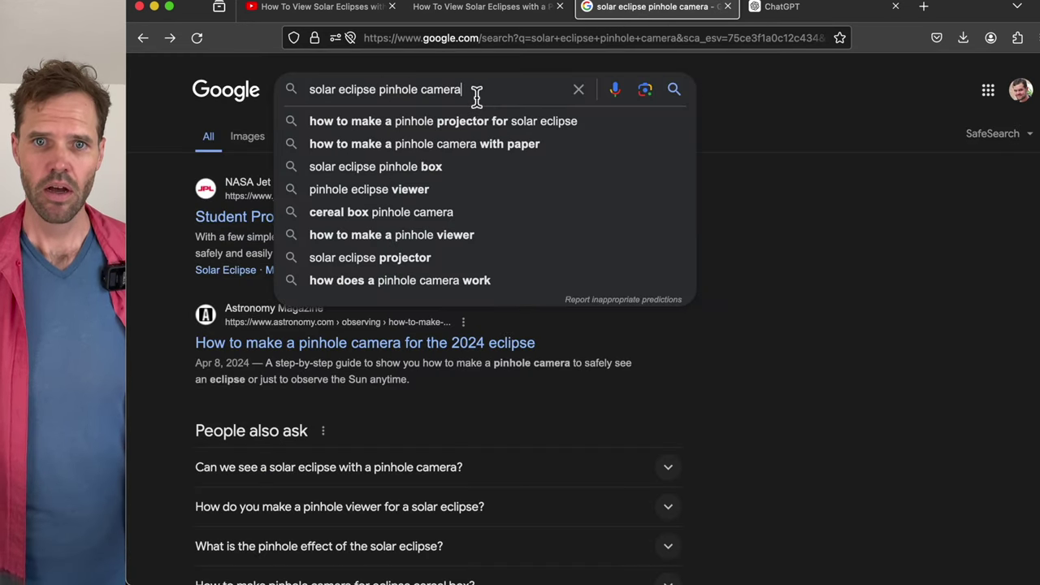
pyautogui.click(768, 246)
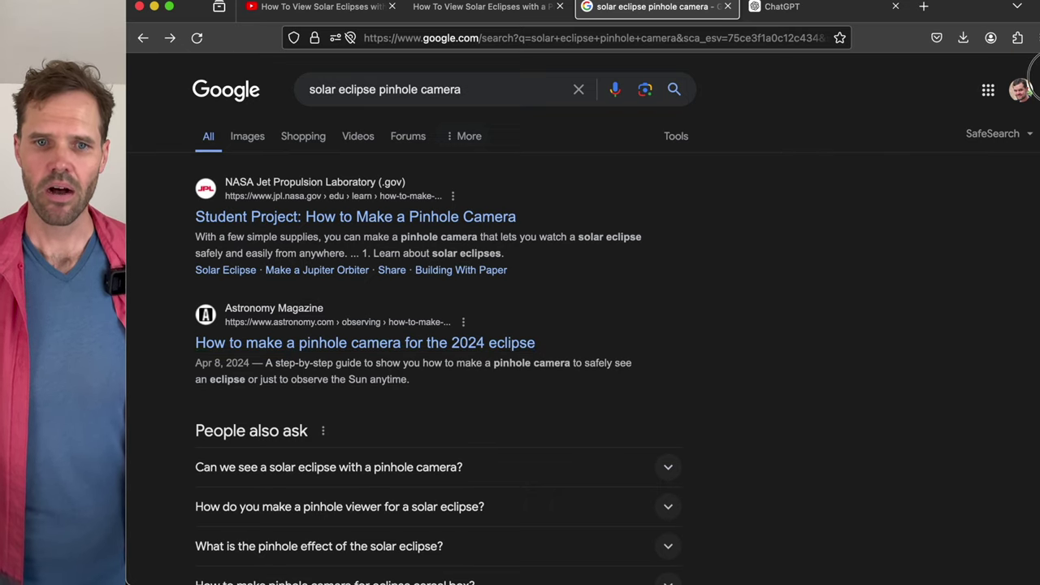
pyautogui.moveTo(1038, 82); pyautogui.dragTo(1028, 476)
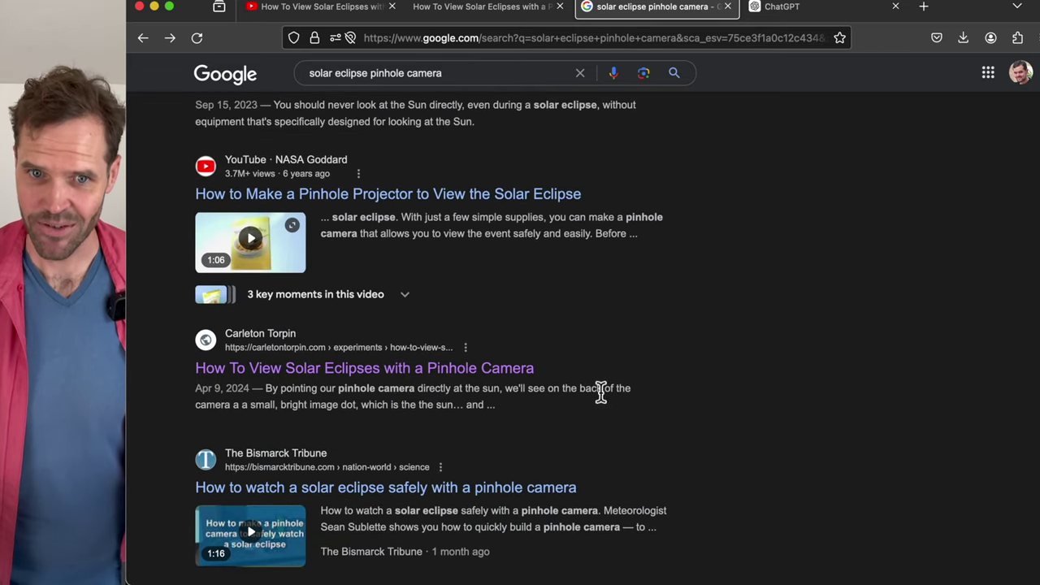
pyautogui.moveTo(557, 409); pyautogui.dragTo(191, 392)
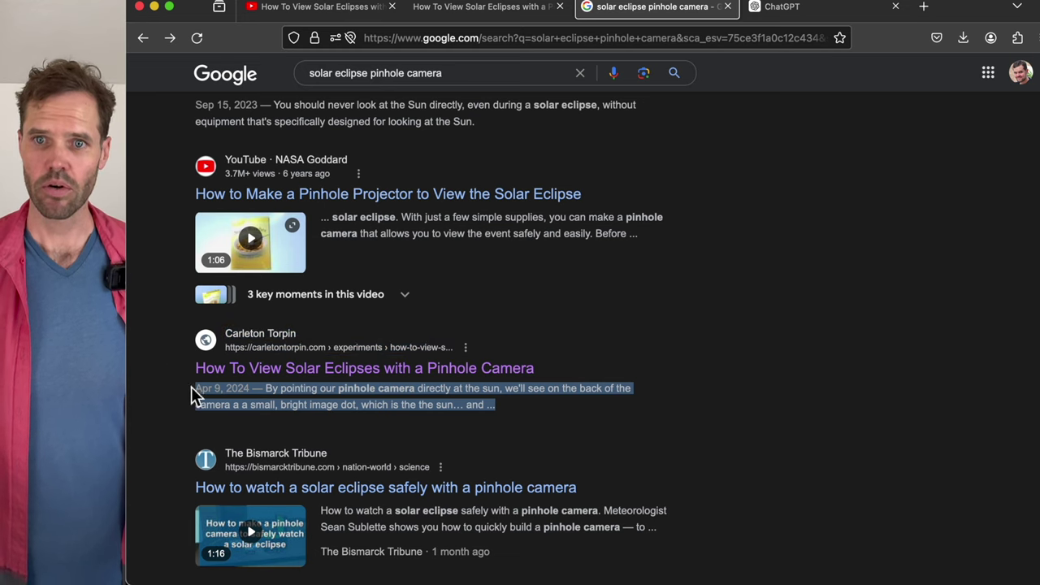
pyautogui.click(436, 409)
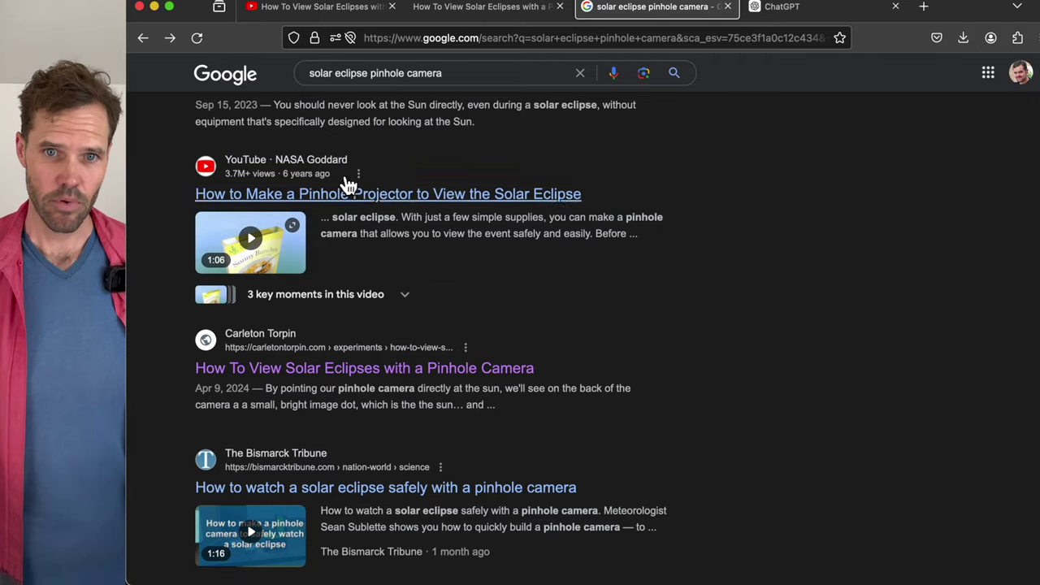
pyautogui.scroll(6, 368, 154)
pyautogui.scroll(20, 367, 154)
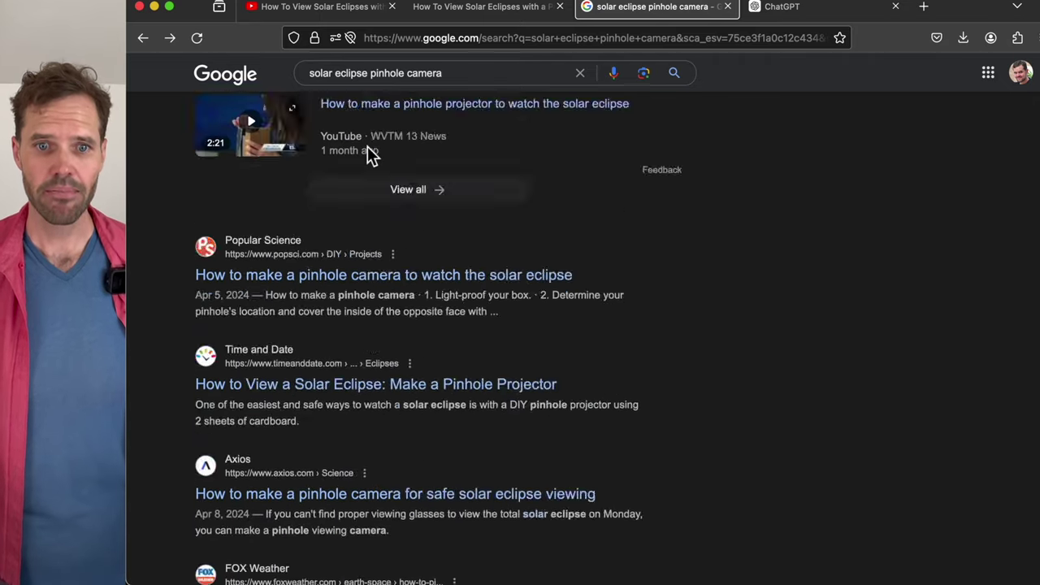
pyautogui.scroll(-1, 298, 386)
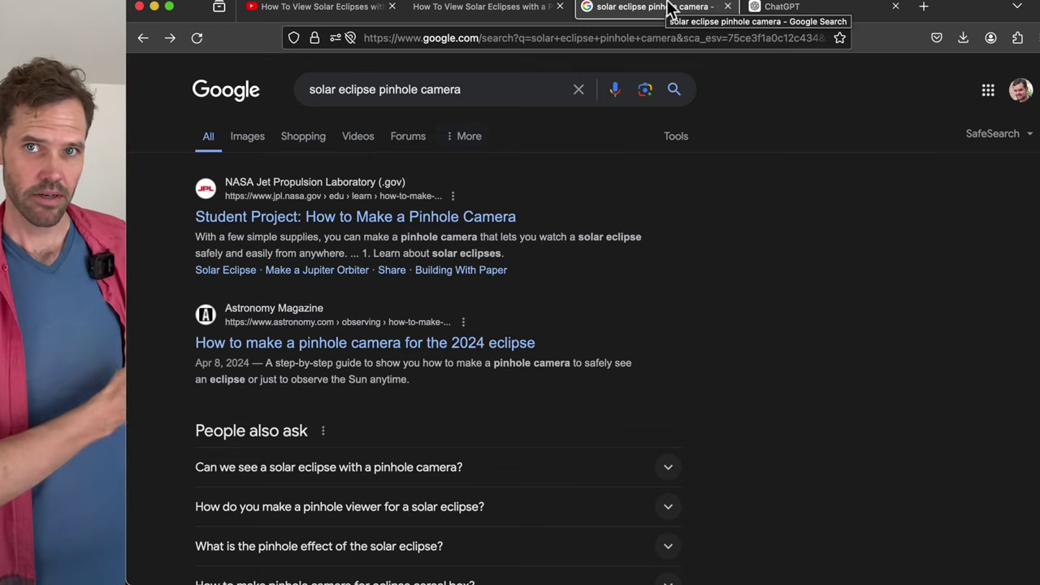
# Step: Return to the YouTube eclipse video, expand its description and show the transcript
pyautogui.click(312, 8)
pyautogui.scroll(-3, 416, 409)
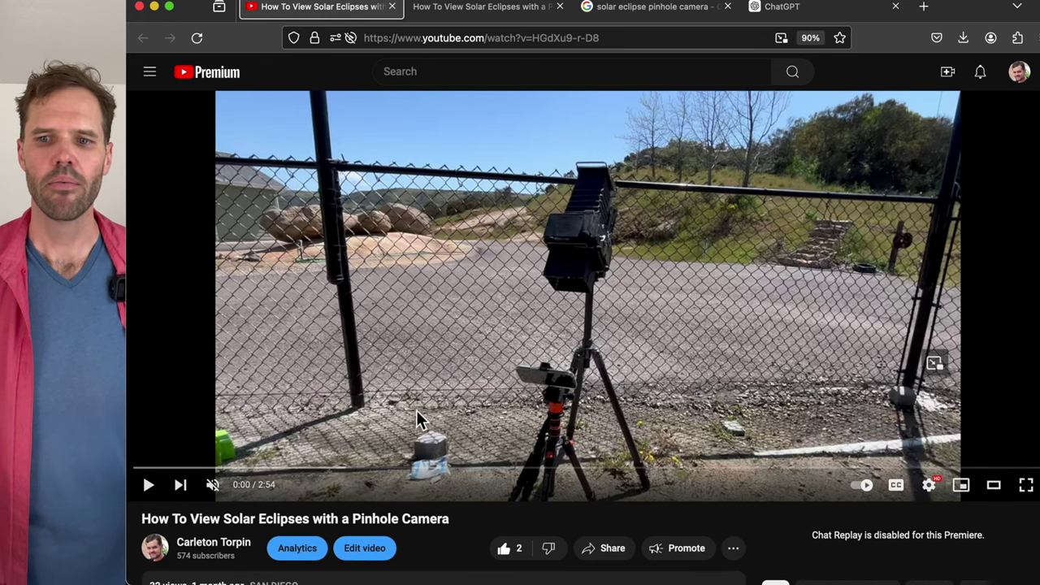
pyautogui.scroll(-2, 416, 409)
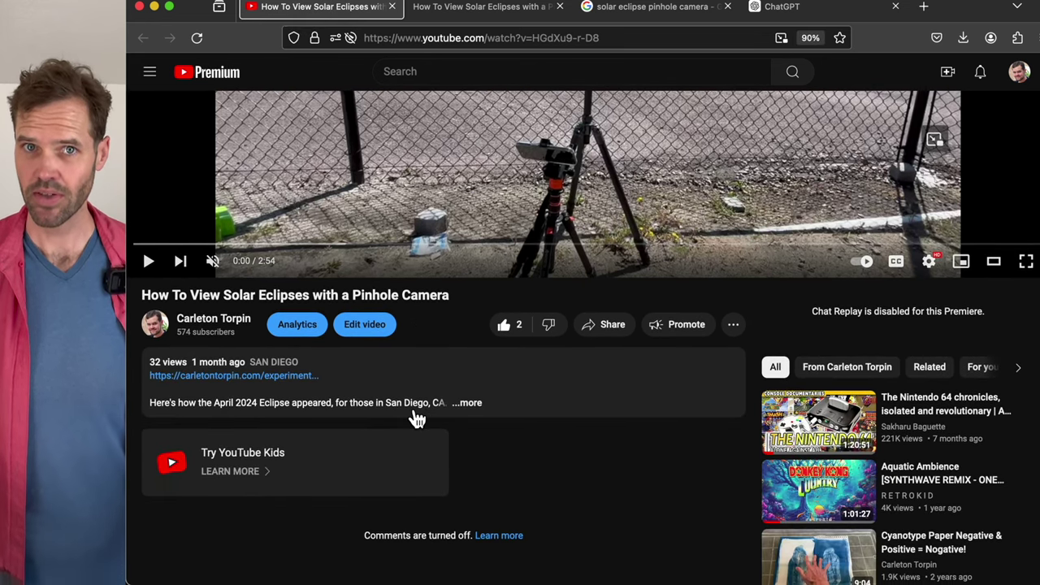
pyautogui.click(566, 403)
pyautogui.scroll(-2, 543, 453)
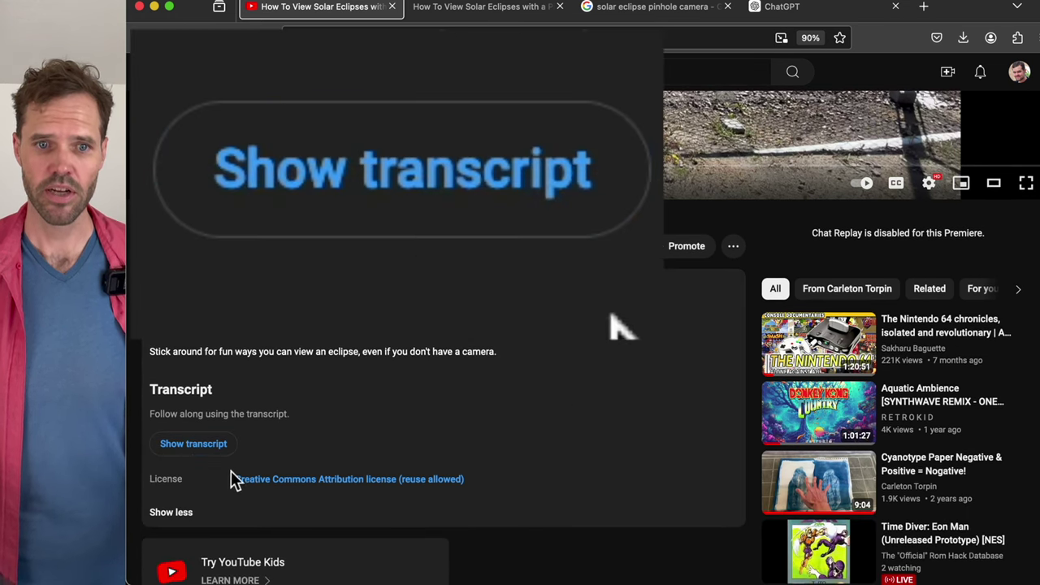
pyautogui.click(205, 459)
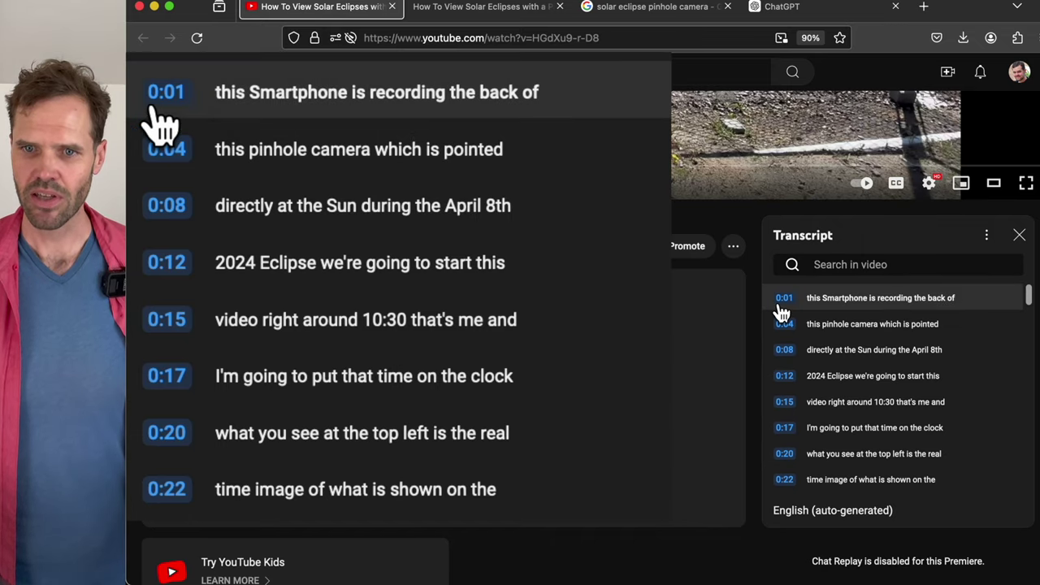
# Step: Copy the video's entire transcript with timestamps, from the 0:01 line to the 2:51 line
pyautogui.moveTo(778, 304); pyautogui.dragTo(934, 408)
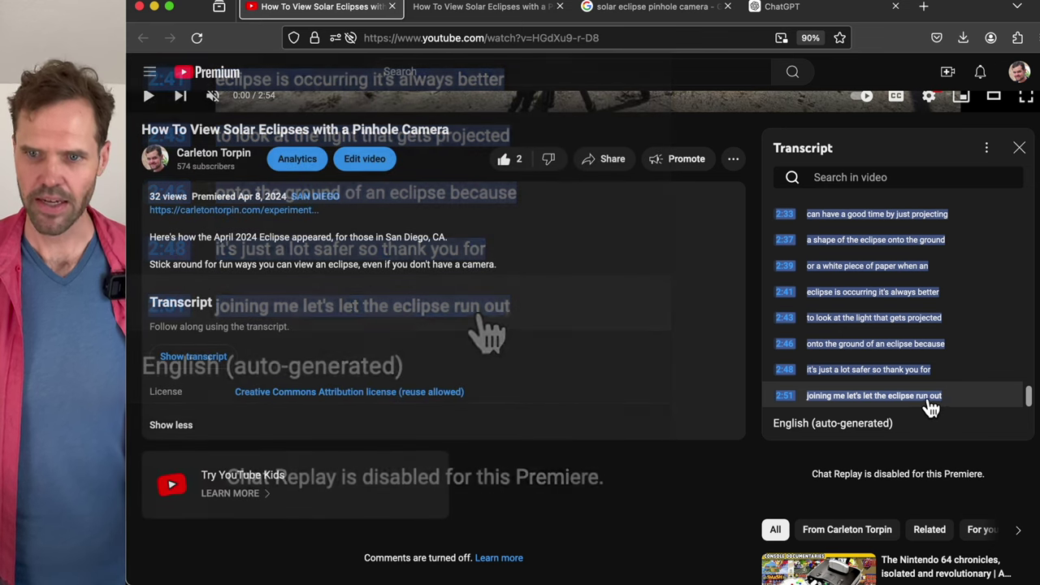
pyautogui.rightClick(915, 393)
pyautogui.click(868, 380)
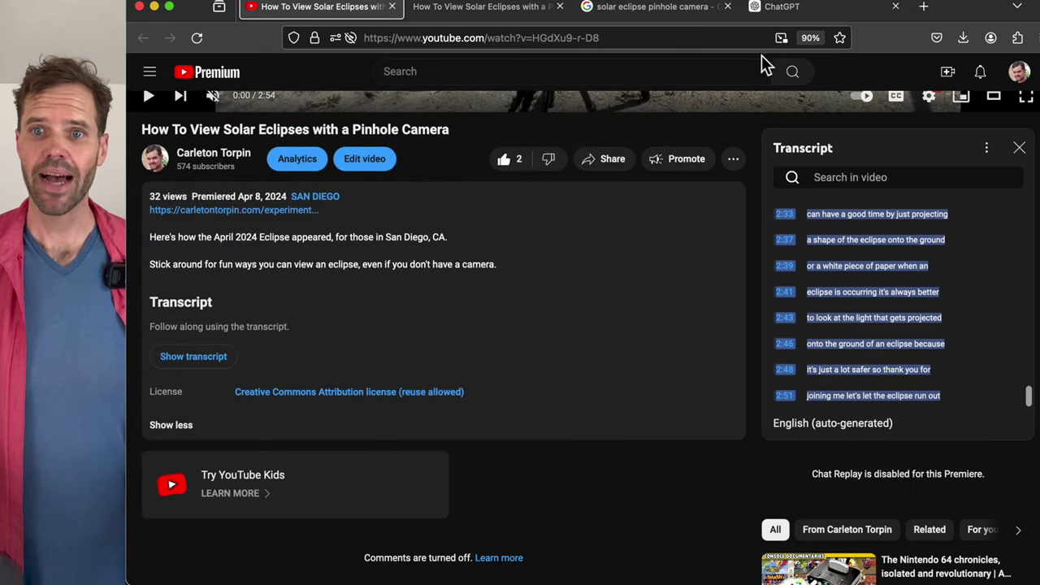
# Step: In ChatGPT, write "I have a youtube video that I want to turn into an article for my personal website. Here's the transcript," as the message opening
pyautogui.click(790, 16)
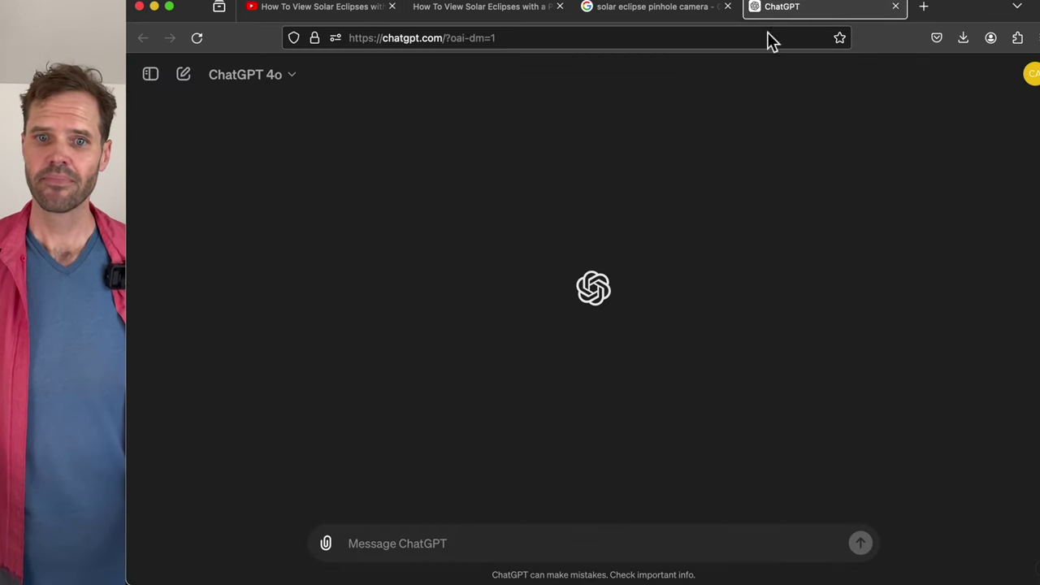
pyautogui.click(442, 541)
pyautogui.write('I')
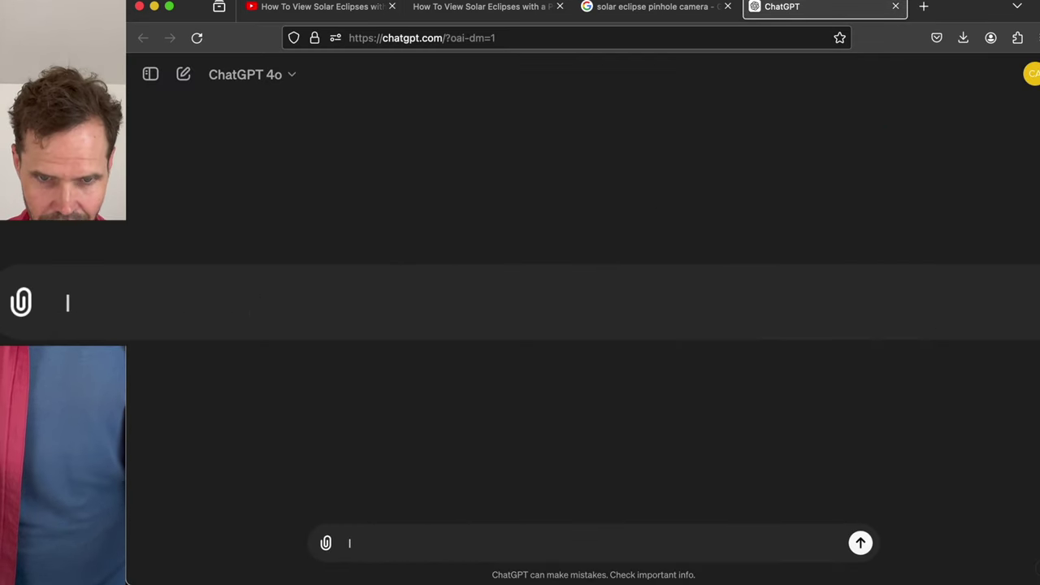
pyautogui.write(' hae a')
pyautogui.press('BackSpace')
pyautogui.press('BackSpace')
pyautogui.press('BackSpace')
pyautogui.write('ve ')
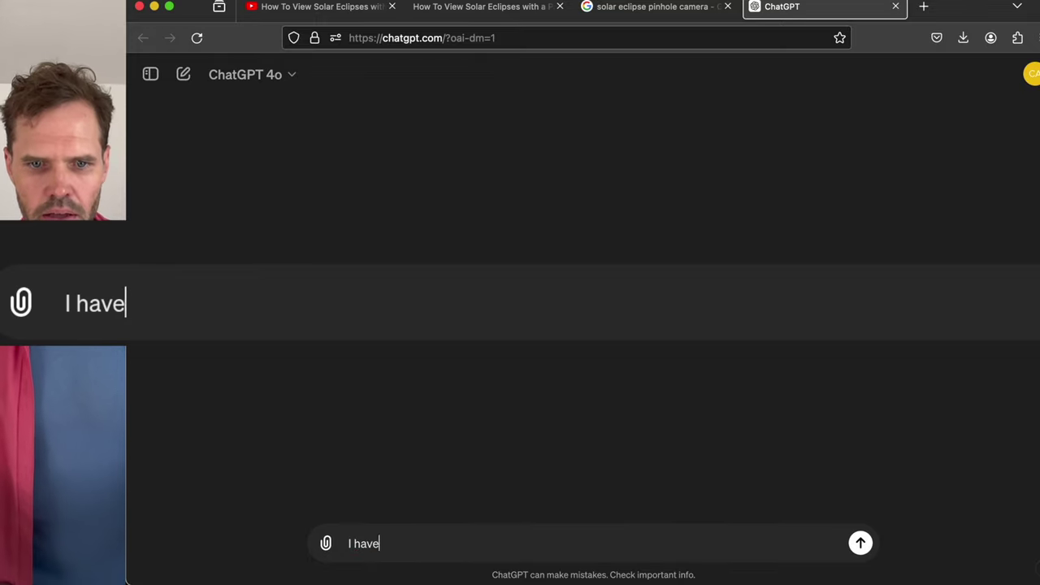
pyautogui.write('you')
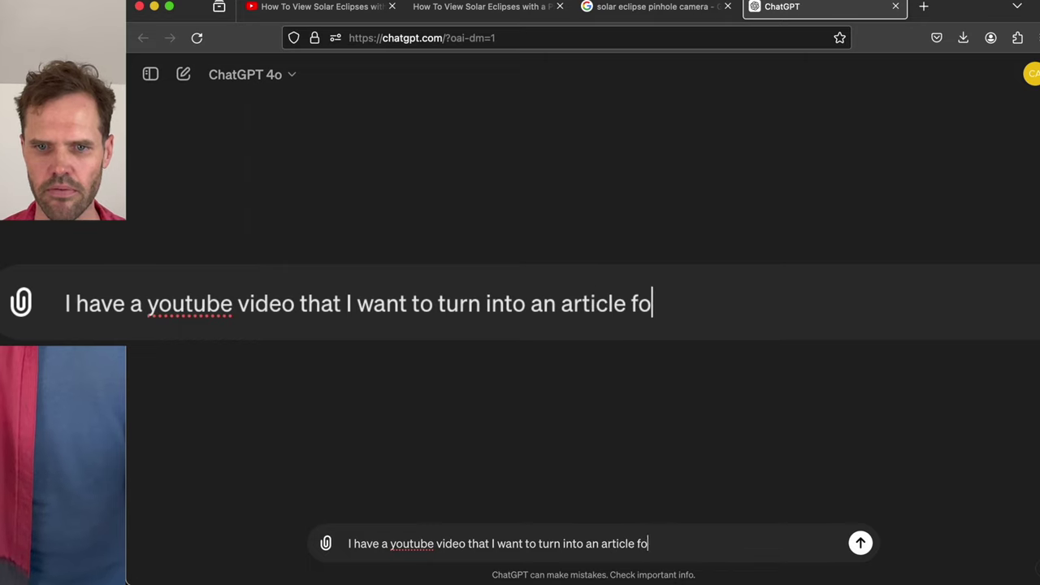
pyautogui.write('personal')
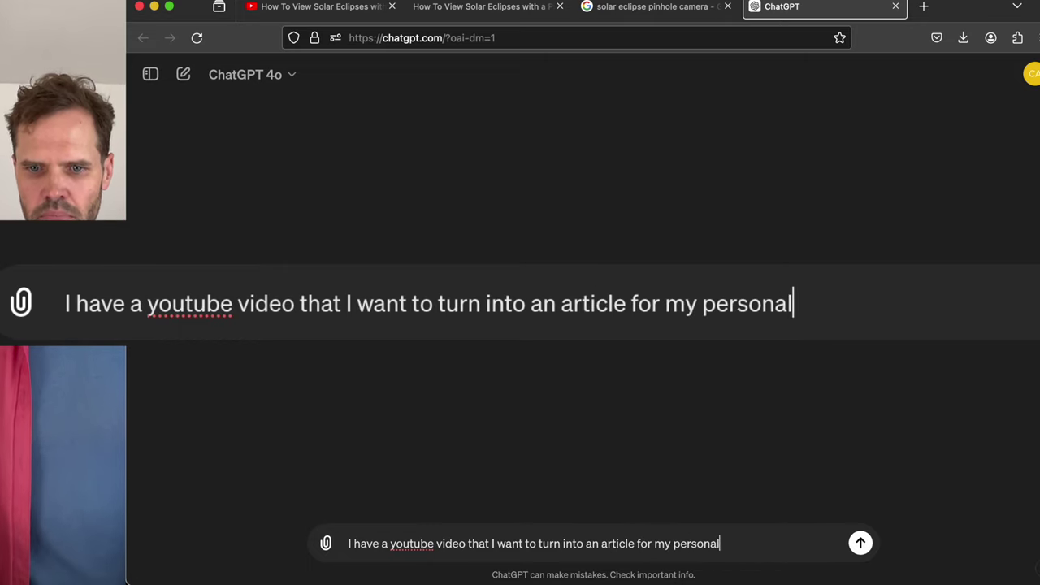
pyautogui.write(" website. Here's")
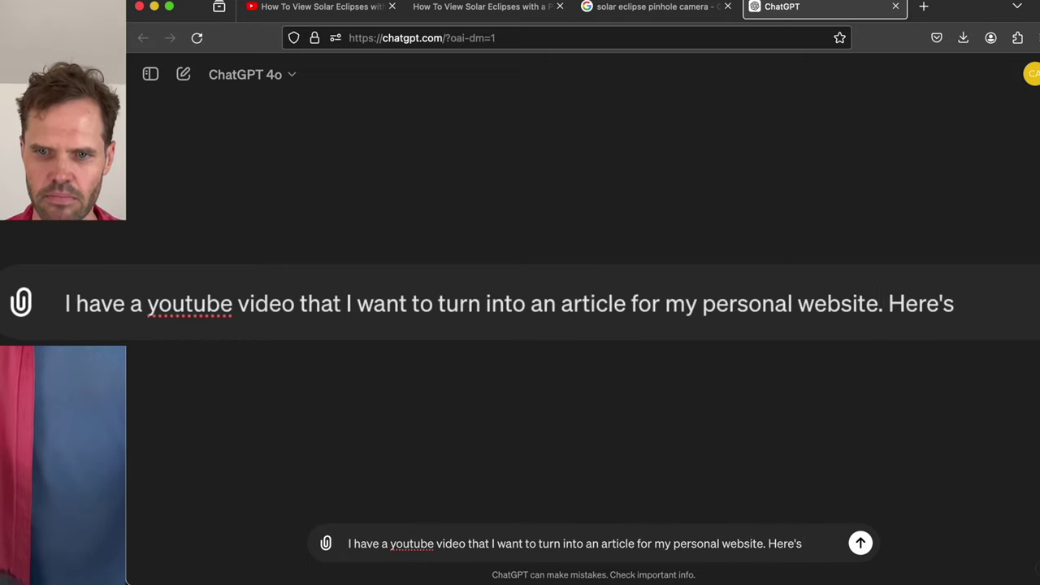
pyautogui.write(' the transcript, ')
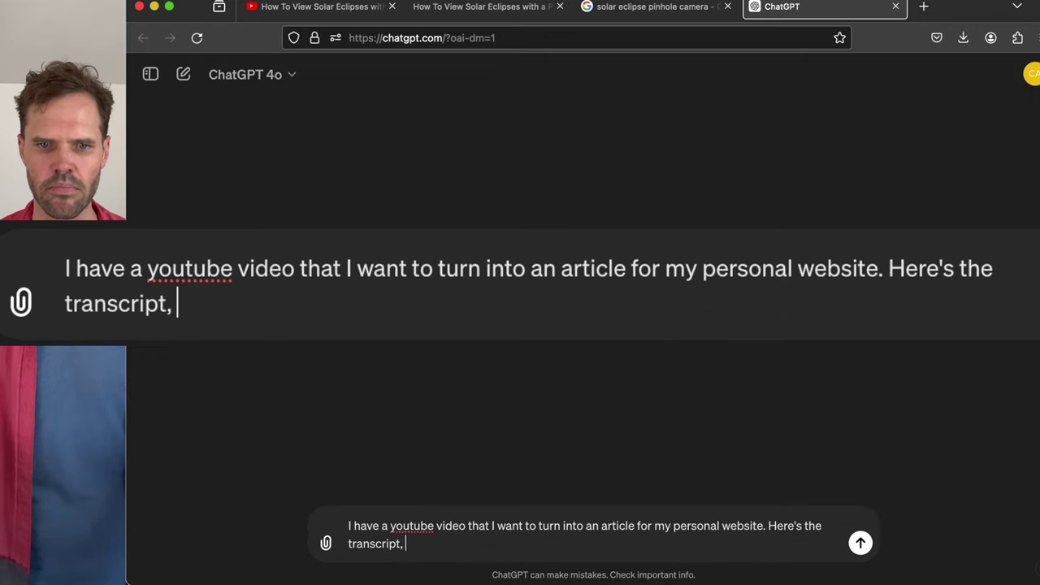
# Step: Insert the copied transcript, enclosed in quotation marks, after the message's opening text
pyautogui.write('and th')
pyautogui.press('BackSpace')
pyautogui.press('BackSpace')
pyautogui.press('BackSpace')
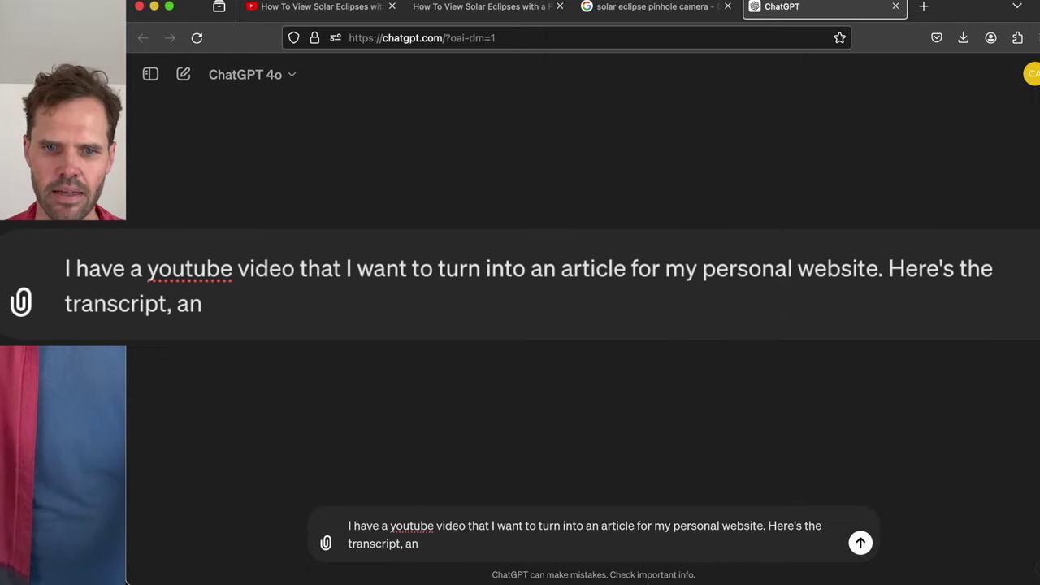
pyautogui.press('BackSpace')
pyautogui.write('"')
pyautogui.press('super+v')
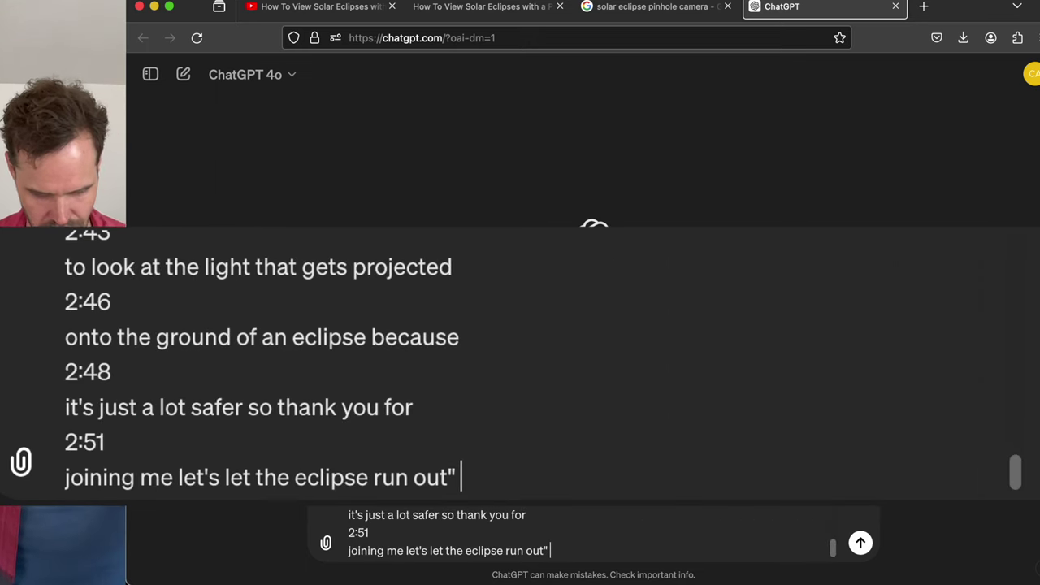
# Step: Add "and here are some images from the video, for your context." after the quoted transcript in the message
pyautogui.write('and here are')
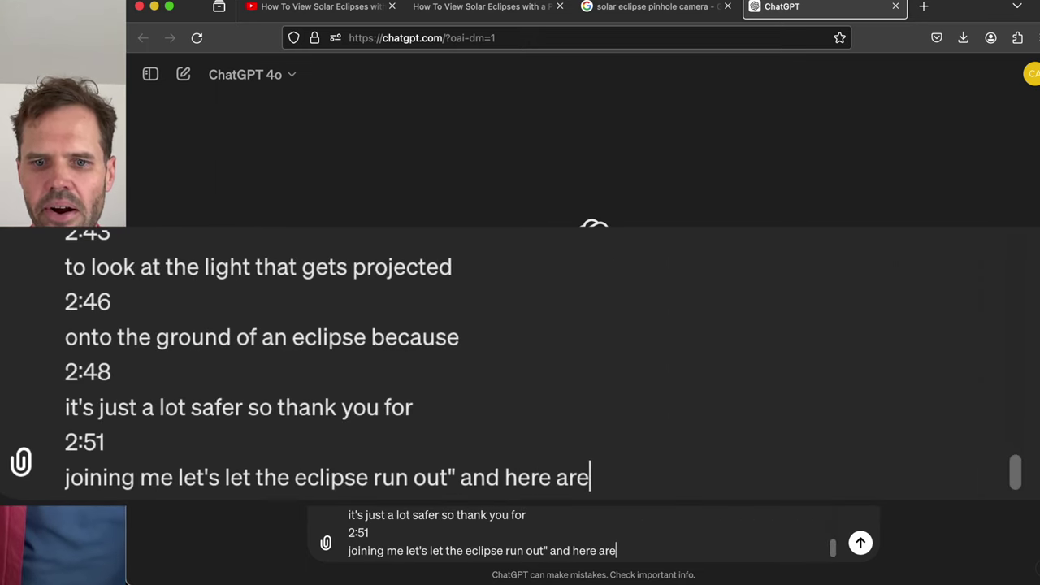
pyautogui.write(' some images from the video, for your c')
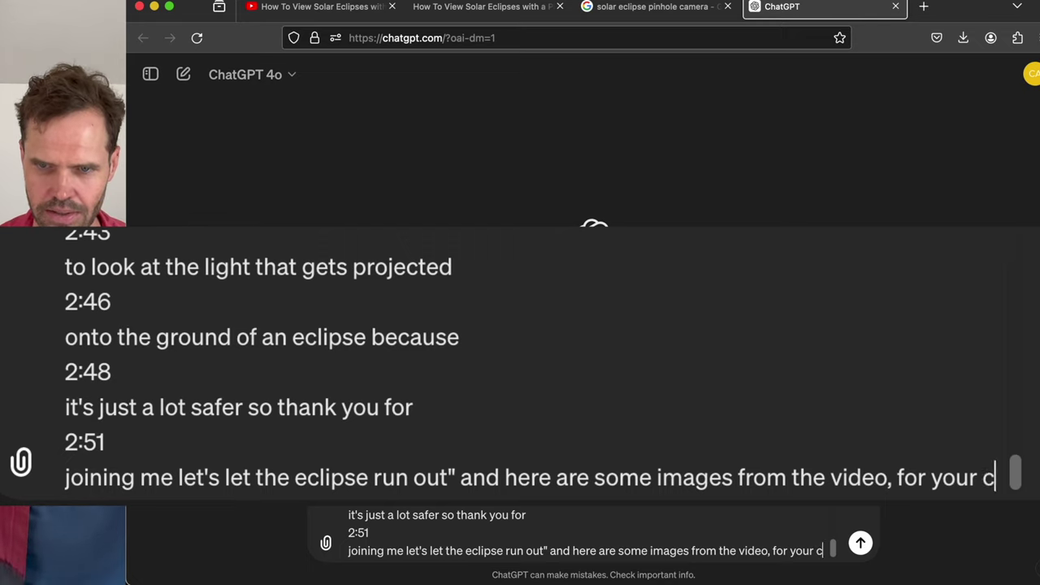
pyautogui.write('ontexst.')
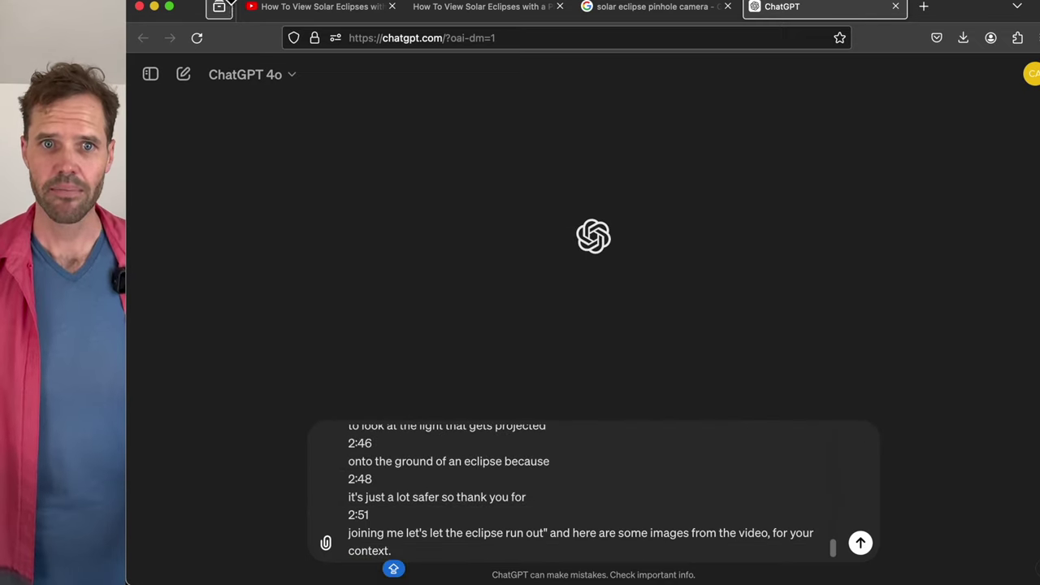
# Step: Return to the YouTube eclipse video, play it from the start and pause on the tripod-mounted camera shot at 0:13
pyautogui.click(298, 4)
pyautogui.scroll(5, 553, 318)
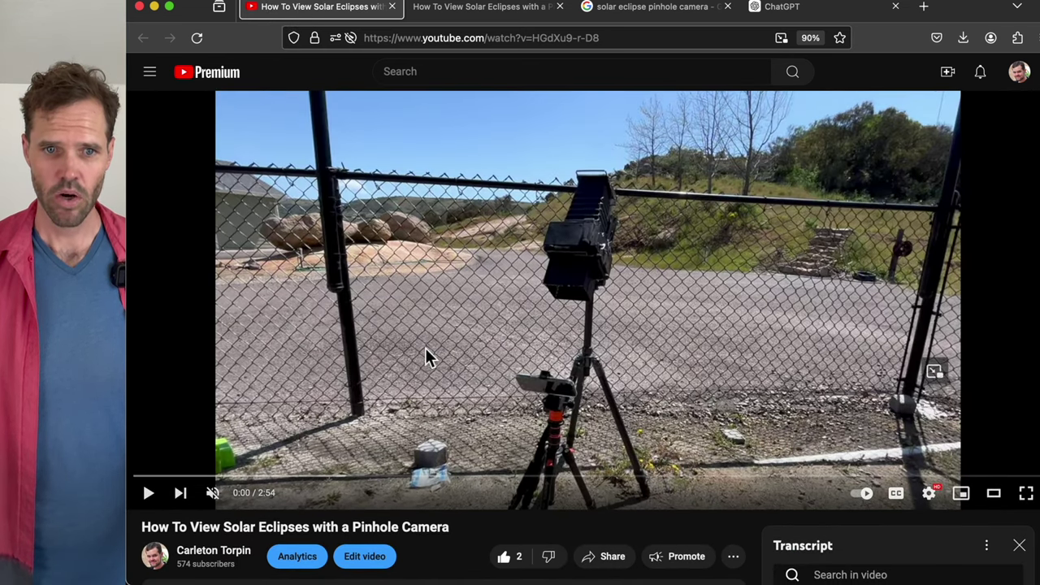
pyautogui.click(426, 349)
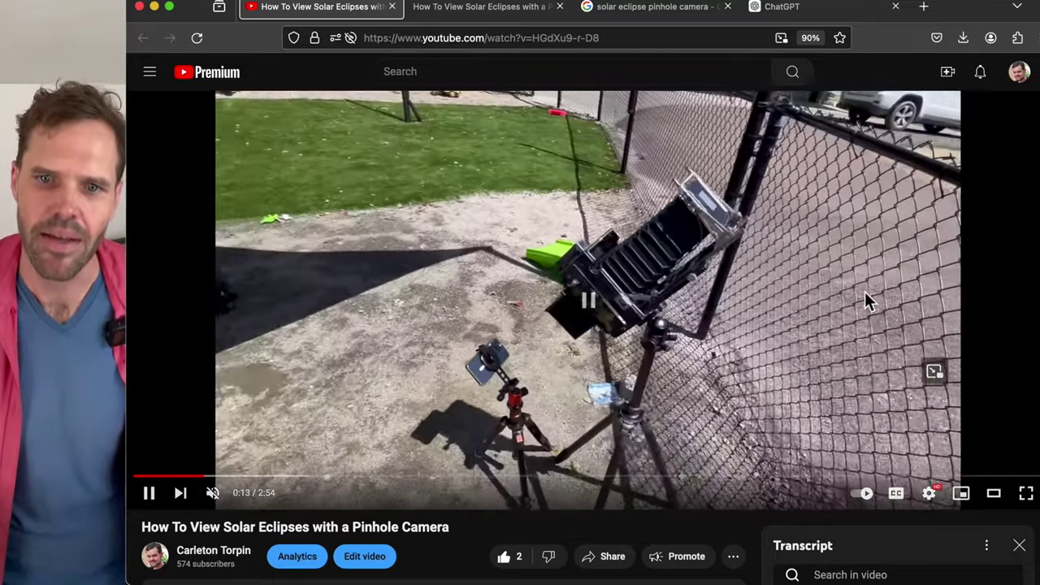
pyautogui.click(865, 292)
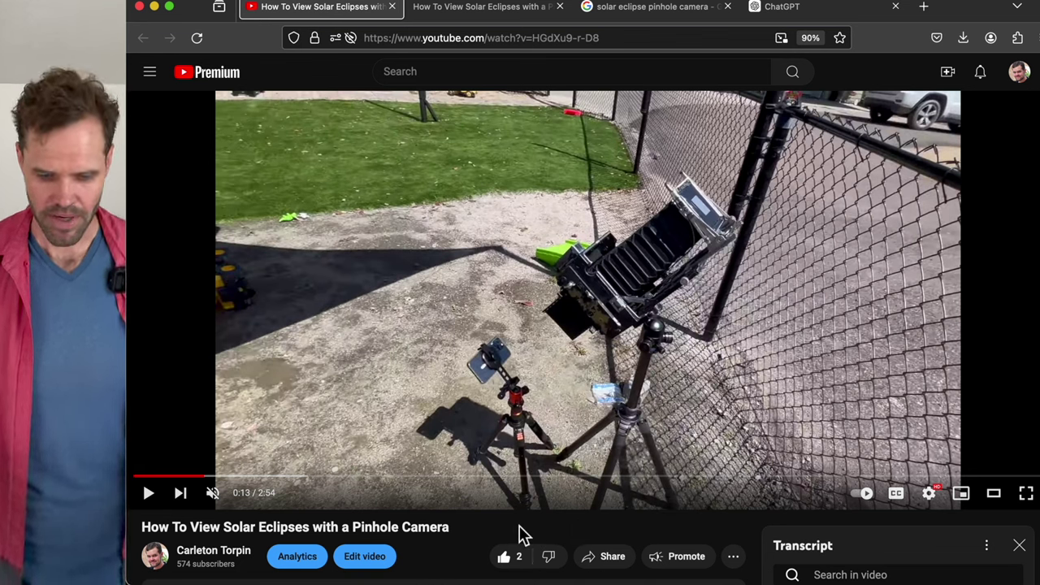
# Step: Take a screenshot of the paused video frame, with the capture area fitted to the picture above the player controls
pyautogui.press('super+space')
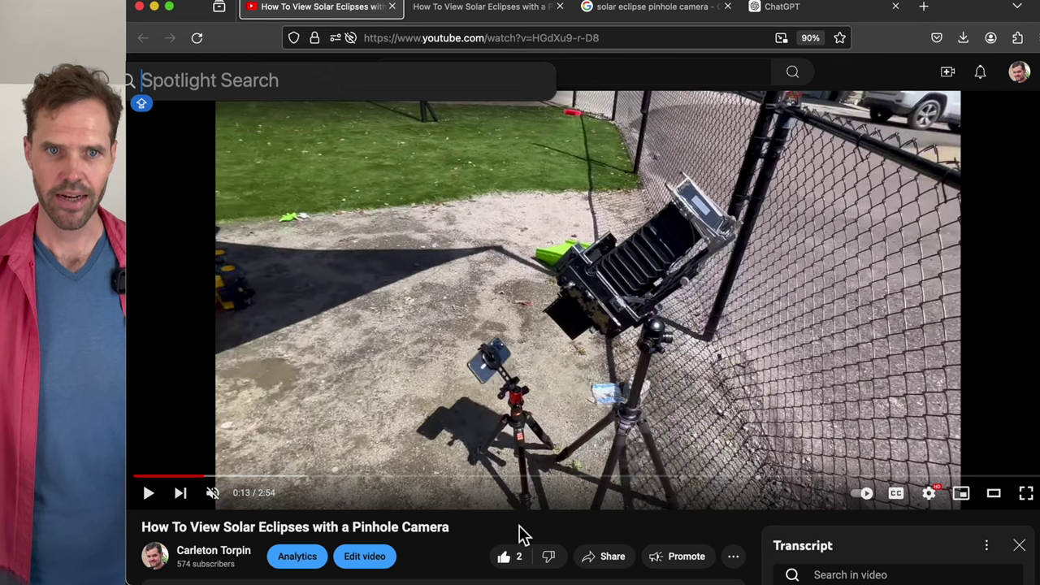
pyautogui.write('SCREEN')
pyautogui.press('Return')
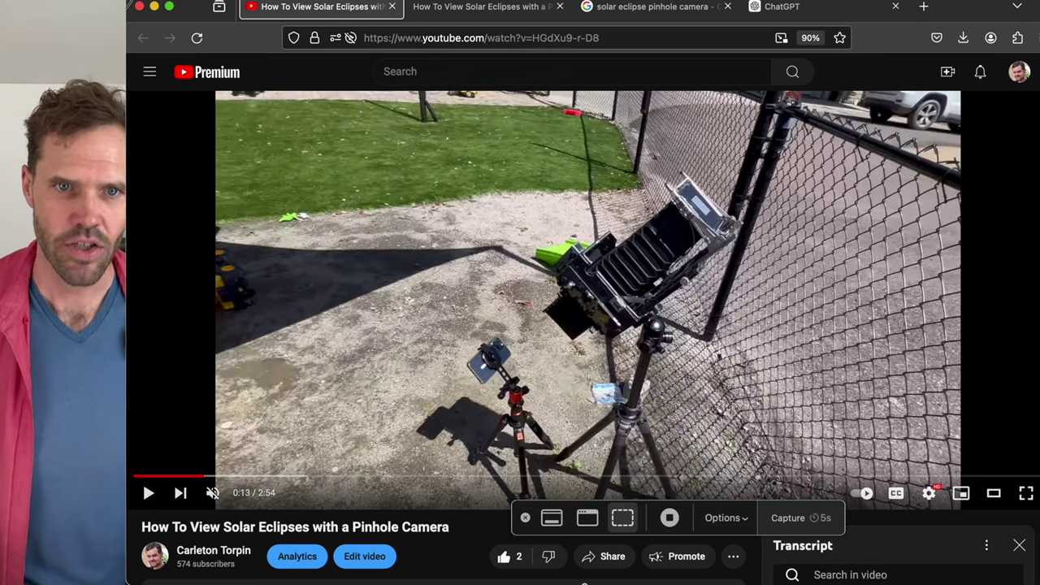
pyautogui.moveTo(173, 34); pyautogui.dragTo(225, 98)
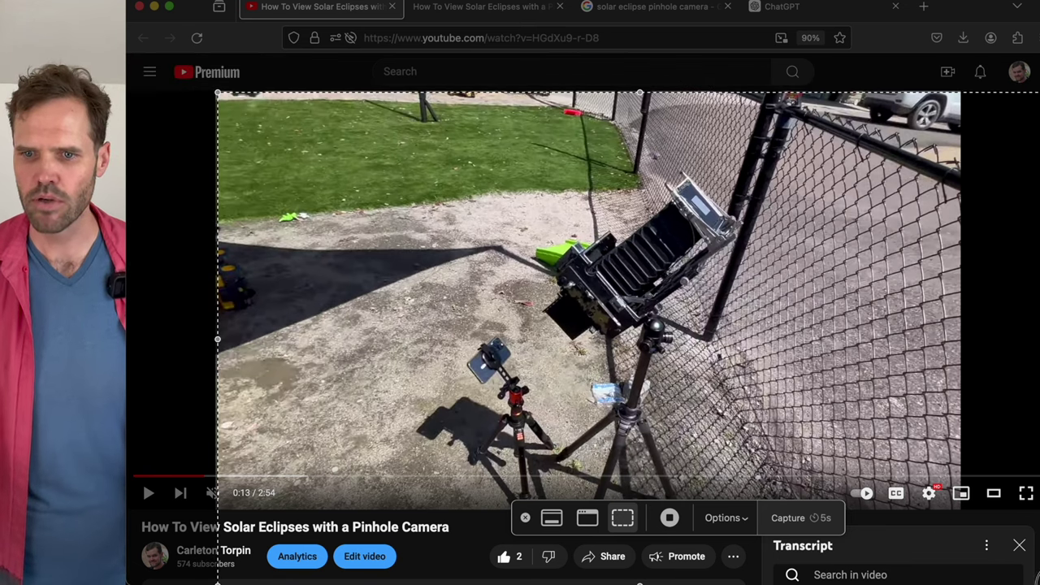
pyautogui.moveTo(1038, 584); pyautogui.dragTo(962, 476)
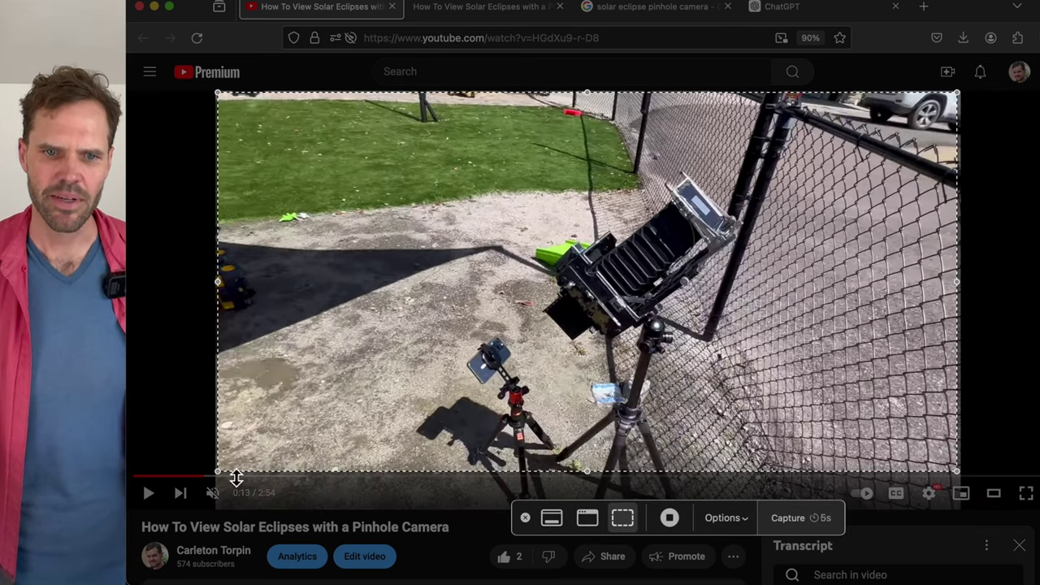
pyautogui.moveTo(226, 473); pyautogui.dragTo(225, 475)
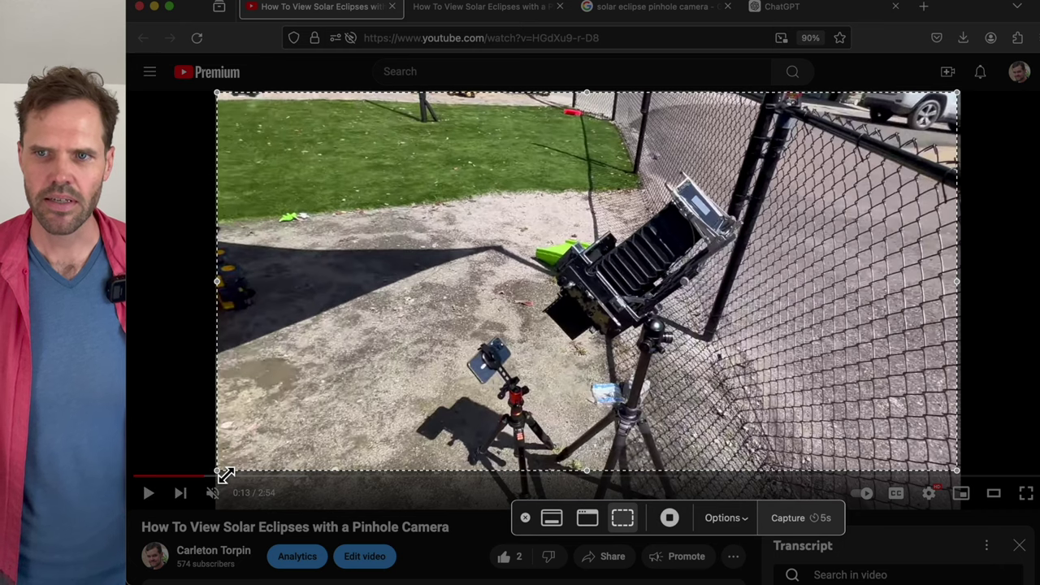
pyautogui.click(785, 517)
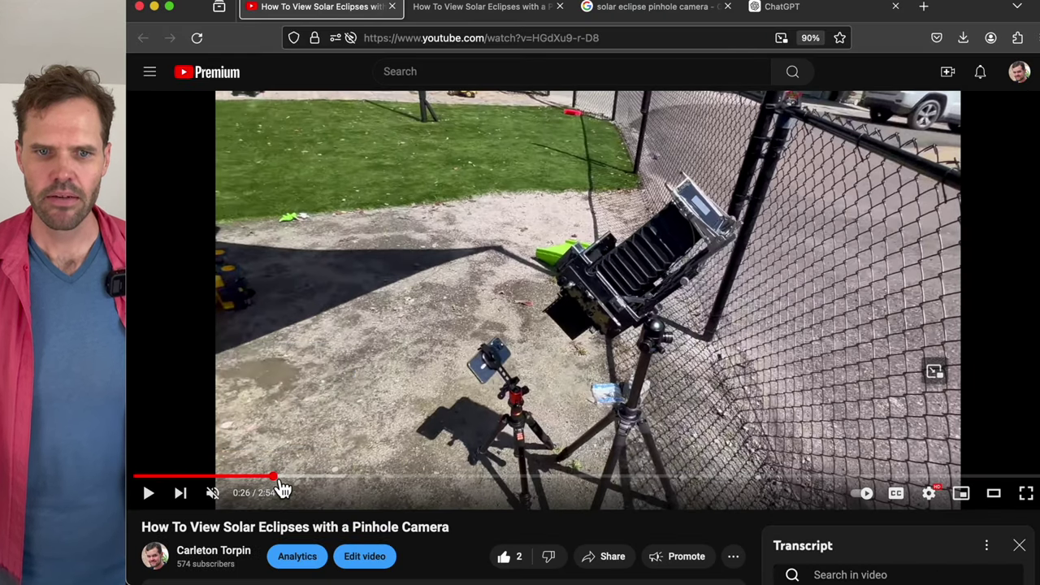
# Step: Move the video to 0:26 and take a screenshot of that frame using the same capture area
pyautogui.click(280, 488)
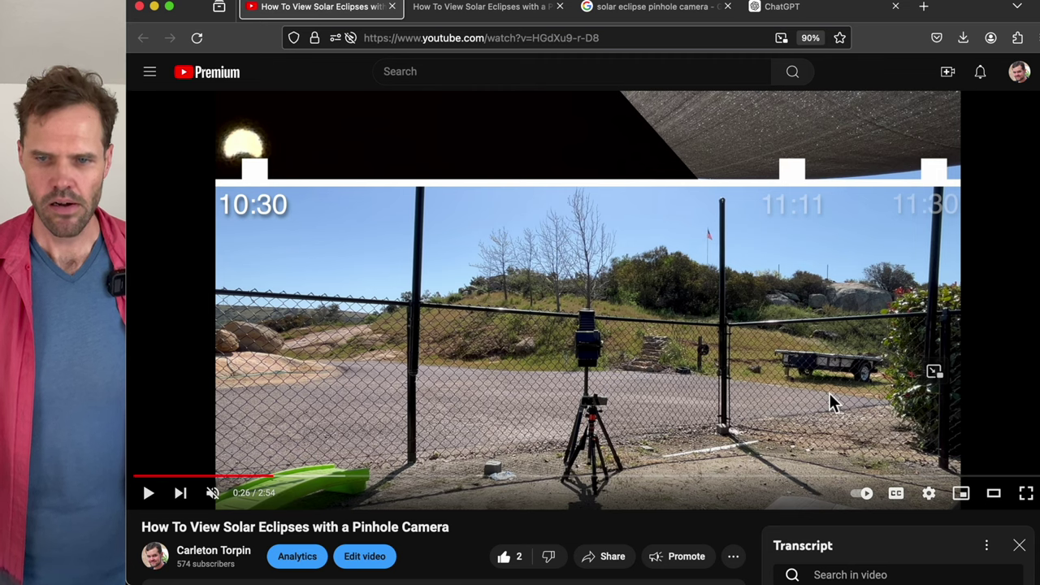
pyautogui.press('super+space')
pyautogui.write('SCREENSHOT')
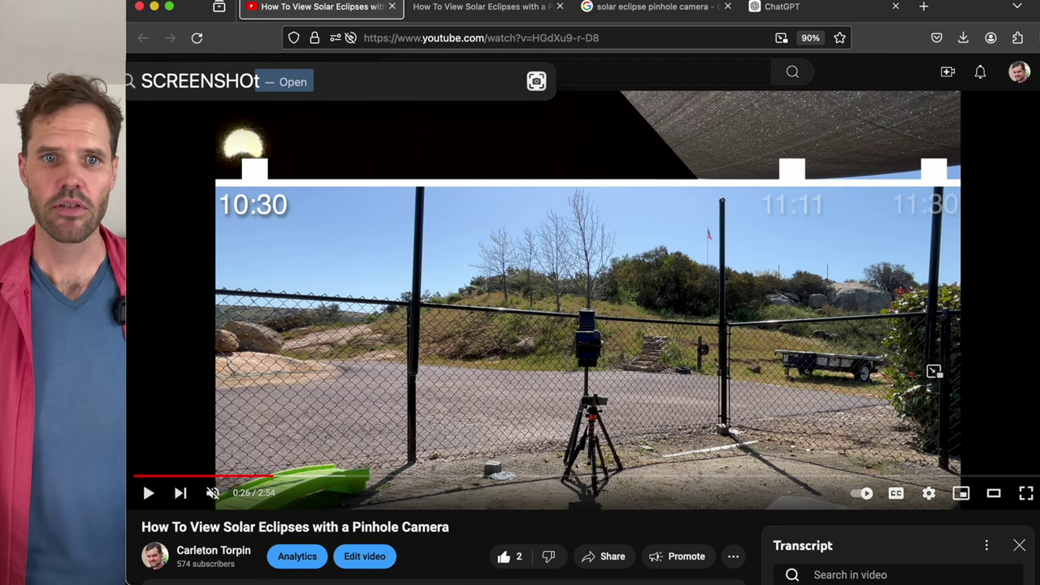
pyautogui.press('Return')
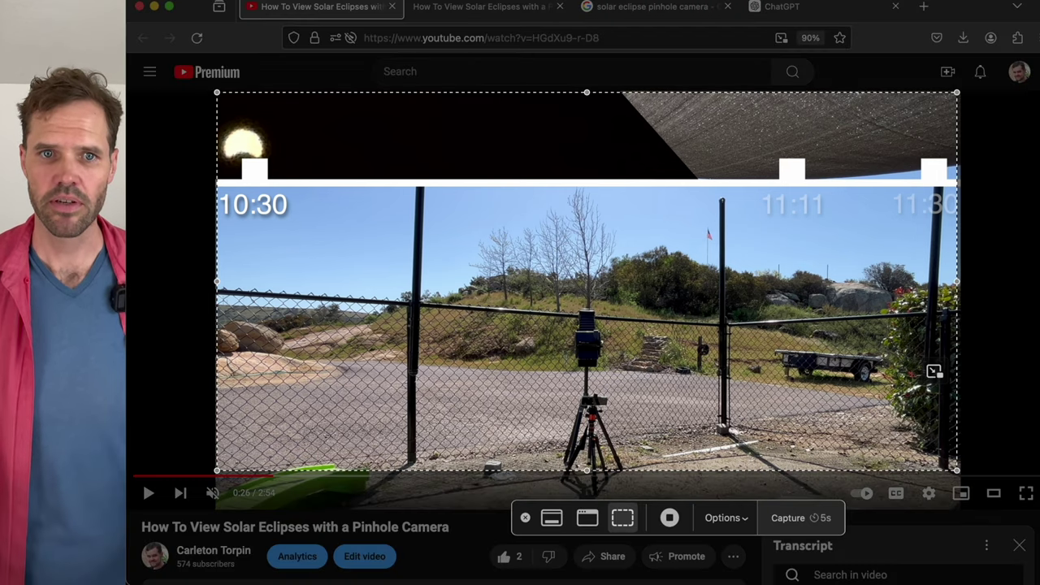
pyautogui.click(787, 519)
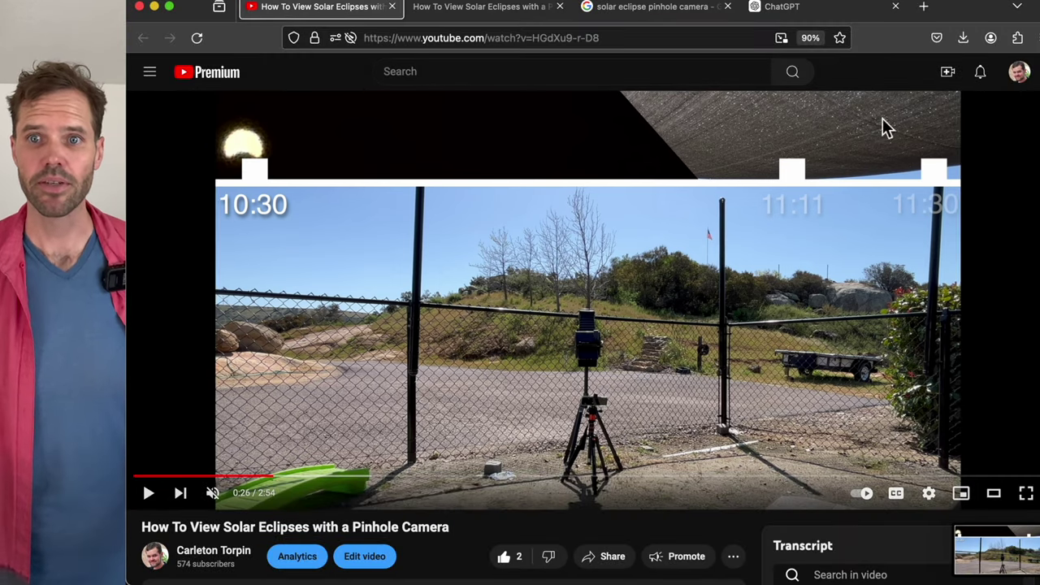
# Step: In ChatGPT, start an upload from the computer and select the two new screenshots on the Desktop, 11.27.29 AM and 11.27.10 AM
pyautogui.click(800, 13)
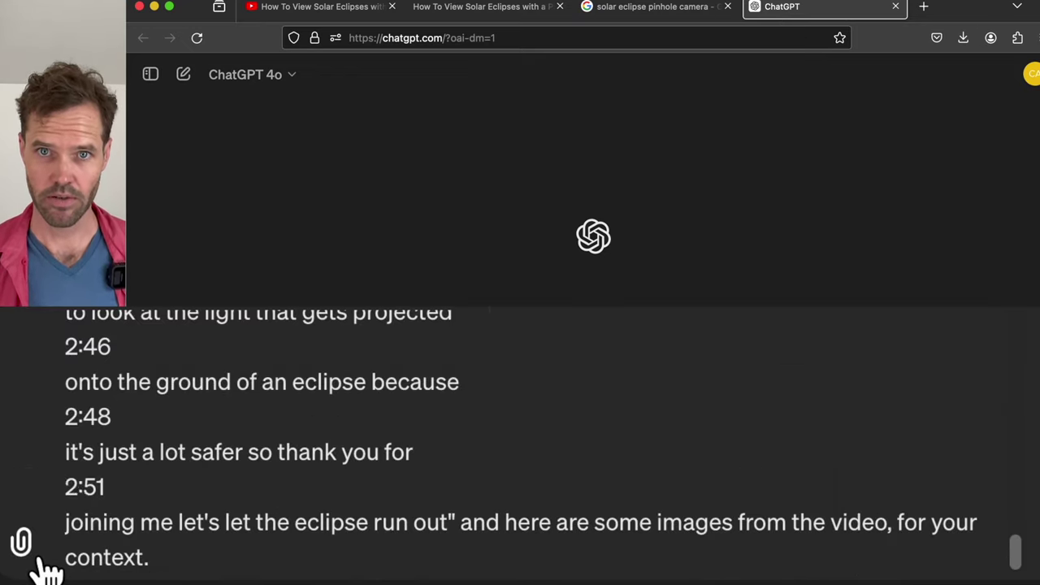
pyautogui.click(328, 545)
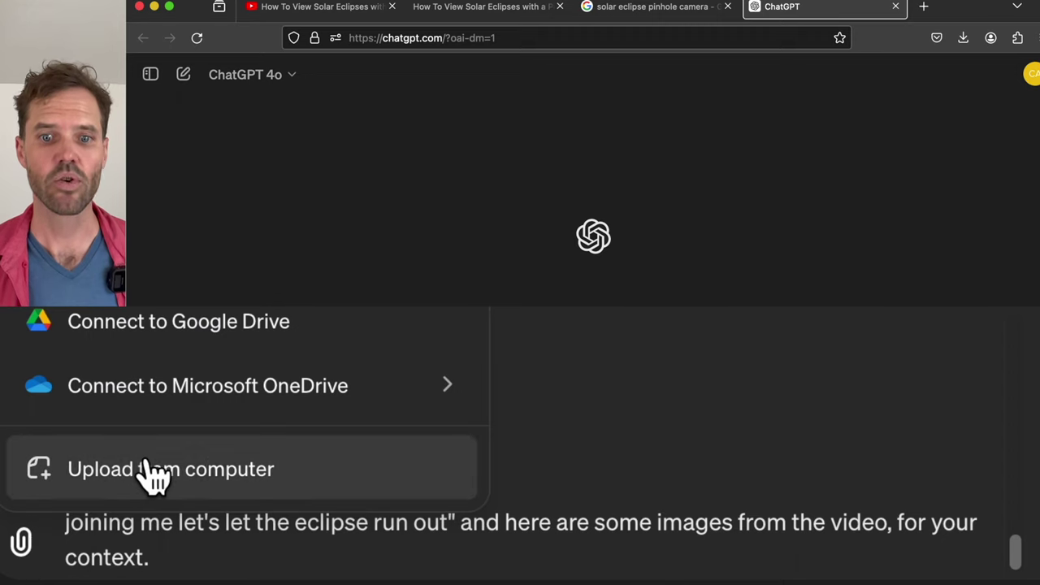
pyautogui.click(392, 500)
pyautogui.keyDown('shift'); pyautogui.click(513, 87); pyautogui.keyUp('shift')
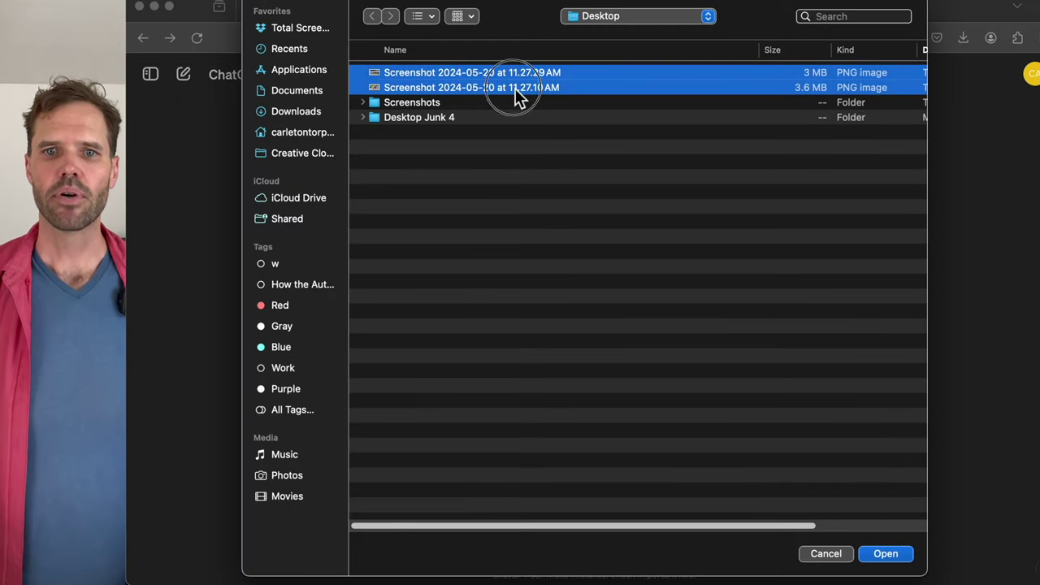
# Step: Add all seven images from the Screenshots folder to the file selection and attach the selected images to the message
pyautogui.click(362, 102)
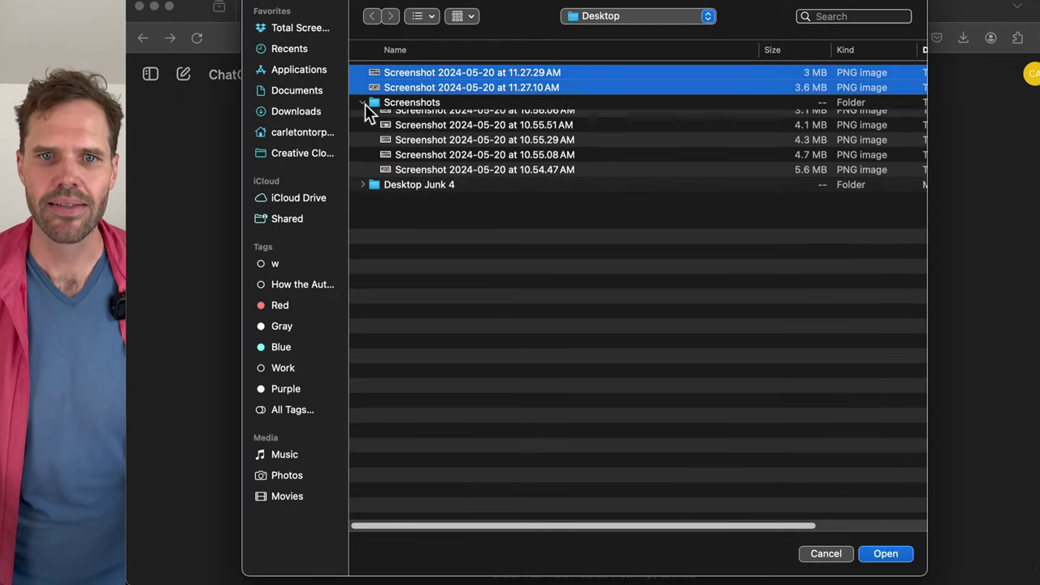
pyautogui.keyDown('super'); pyautogui.click(437, 118); pyautogui.keyUp('super')
pyautogui.keyDown('super'); pyautogui.click(442, 147); pyautogui.keyUp('super')
pyautogui.keyDown('super'); pyautogui.click(452, 206); pyautogui.keyUp('super')
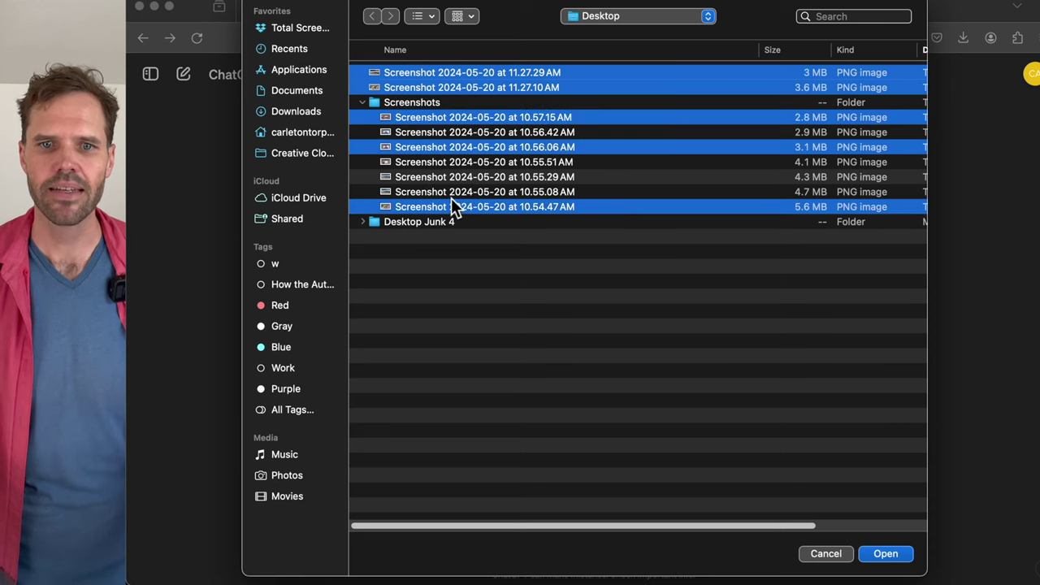
pyautogui.keyDown('super'); pyautogui.click(455, 191); pyautogui.keyUp('super')
pyautogui.keyDown('super'); pyautogui.click(459, 176); pyautogui.keyUp('super')
pyautogui.keyDown('super'); pyautogui.click(466, 163); pyautogui.keyUp('super')
pyautogui.keyDown('super'); pyautogui.click(492, 124); pyautogui.keyUp('super')
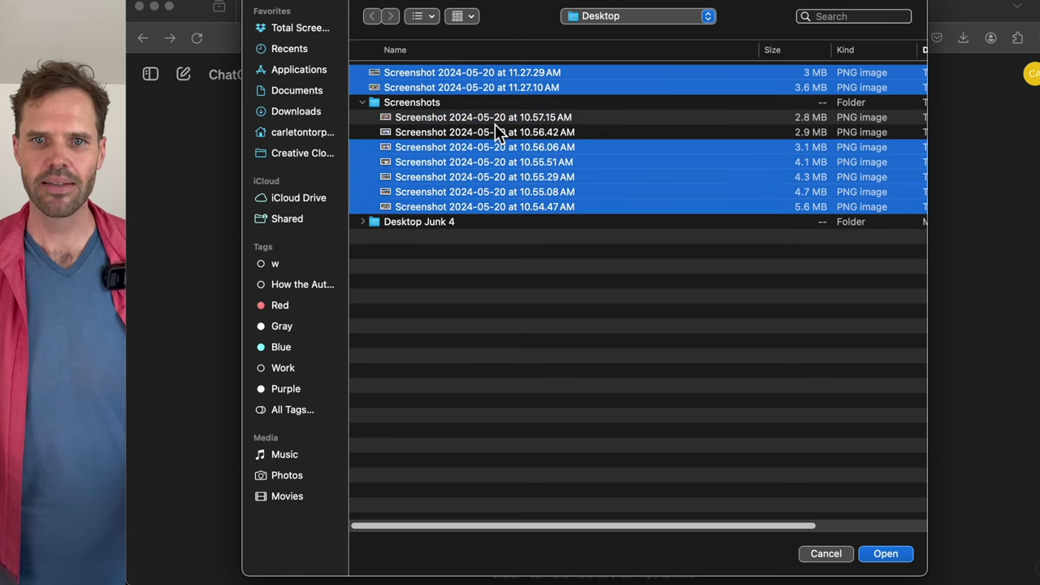
pyautogui.keyDown('super'); pyautogui.click(500, 120); pyautogui.keyUp('super')
pyautogui.keyDown('super'); pyautogui.click(503, 134); pyautogui.keyUp('super')
pyautogui.click(884, 556)
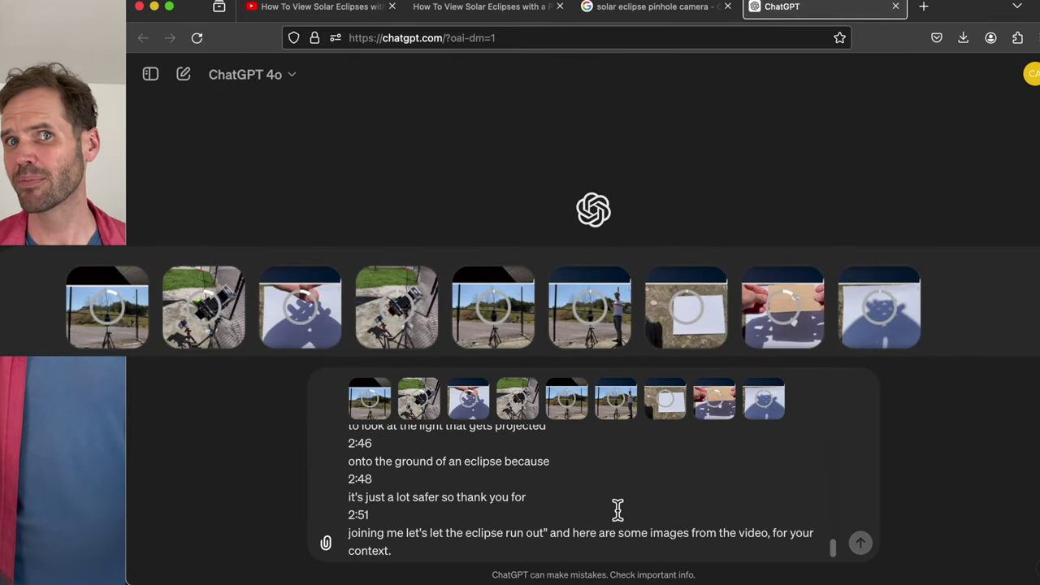
# Step: Add "From these ingredients, please produce a 400 to 500 word length article that I can put on my personal website." at the message's end
pyautogui.scroll(-1, 618, 510)
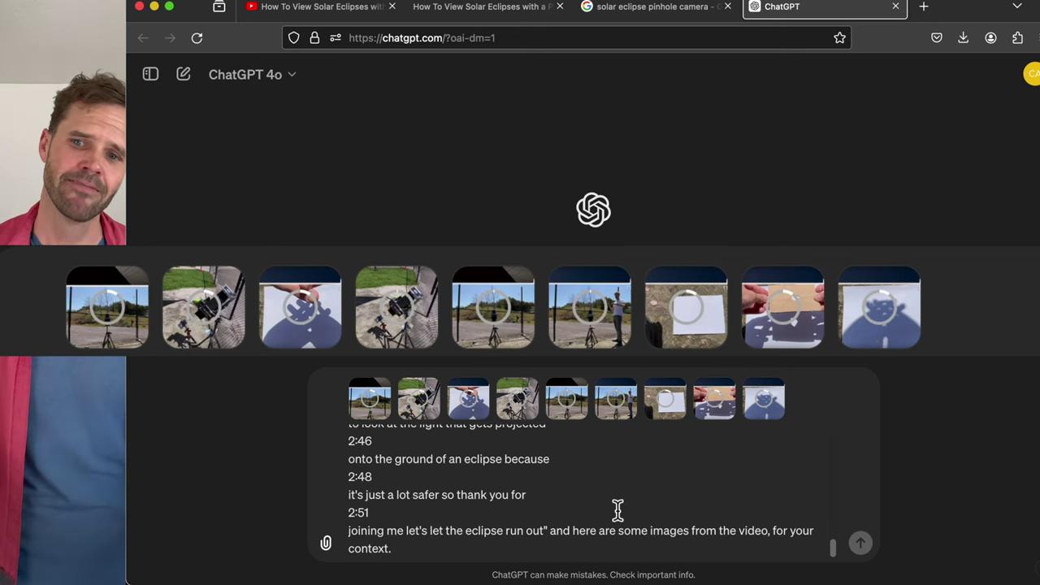
pyautogui.scroll(5, 618, 510)
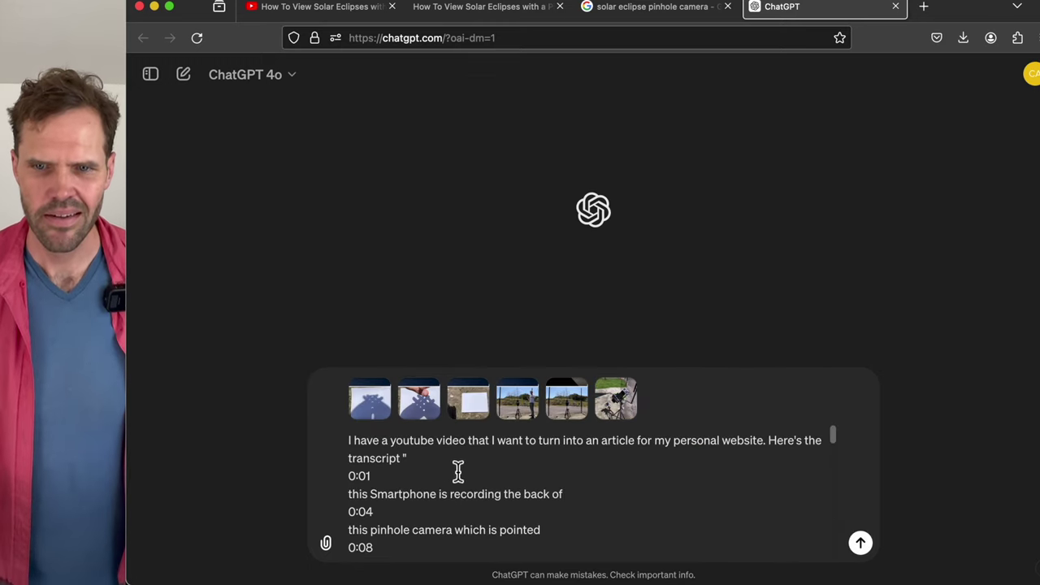
pyautogui.scroll(-20, 458, 472)
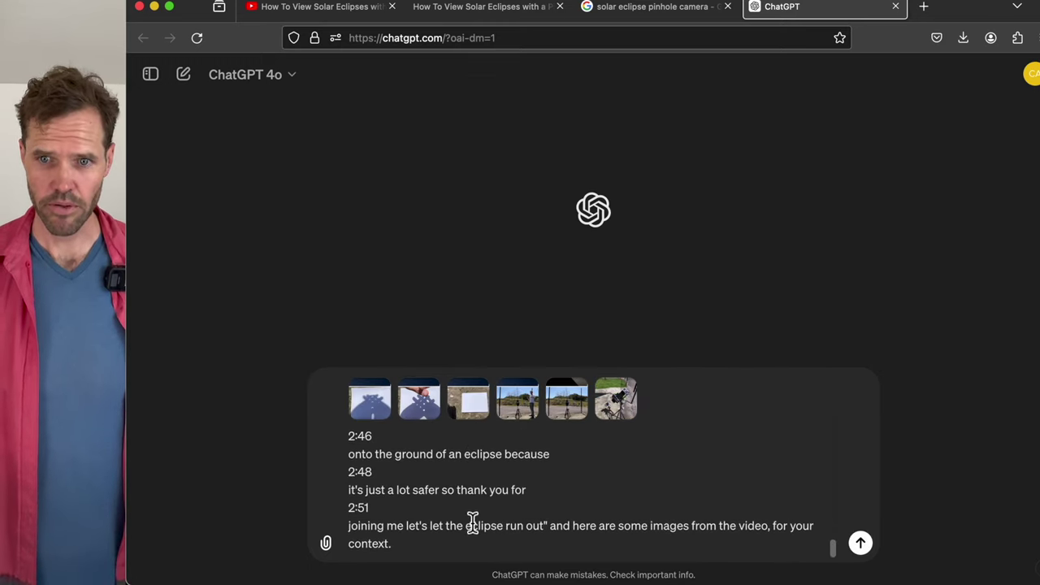
pyautogui.press('capslock')
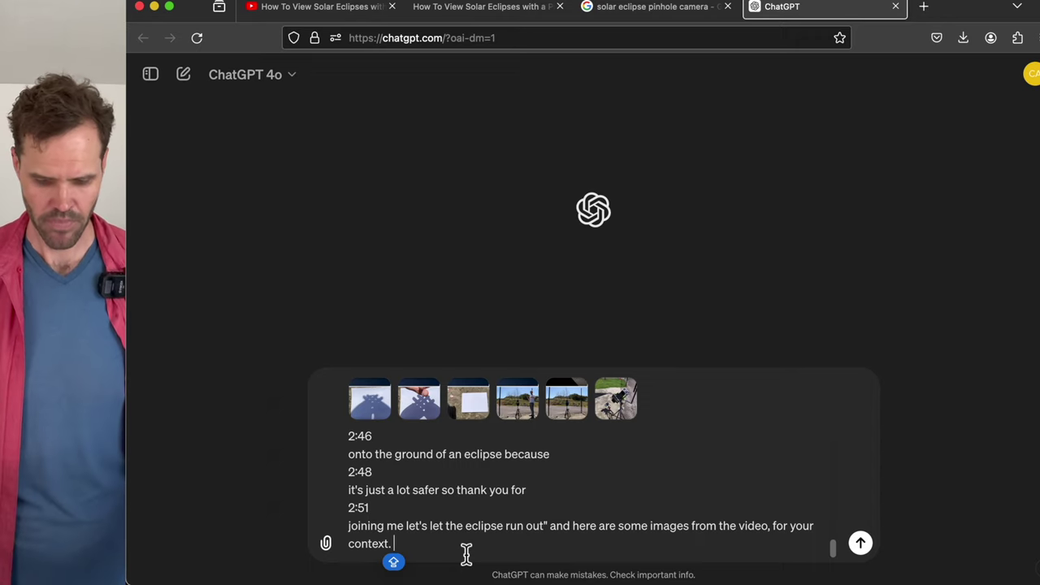
pyautogui.press('capslock')
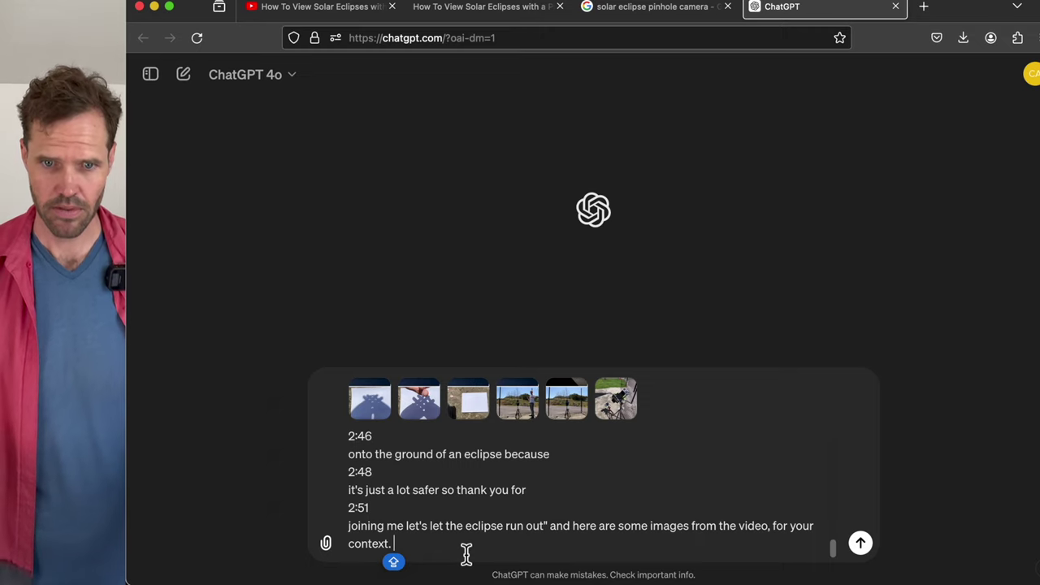
pyautogui.write('From t')
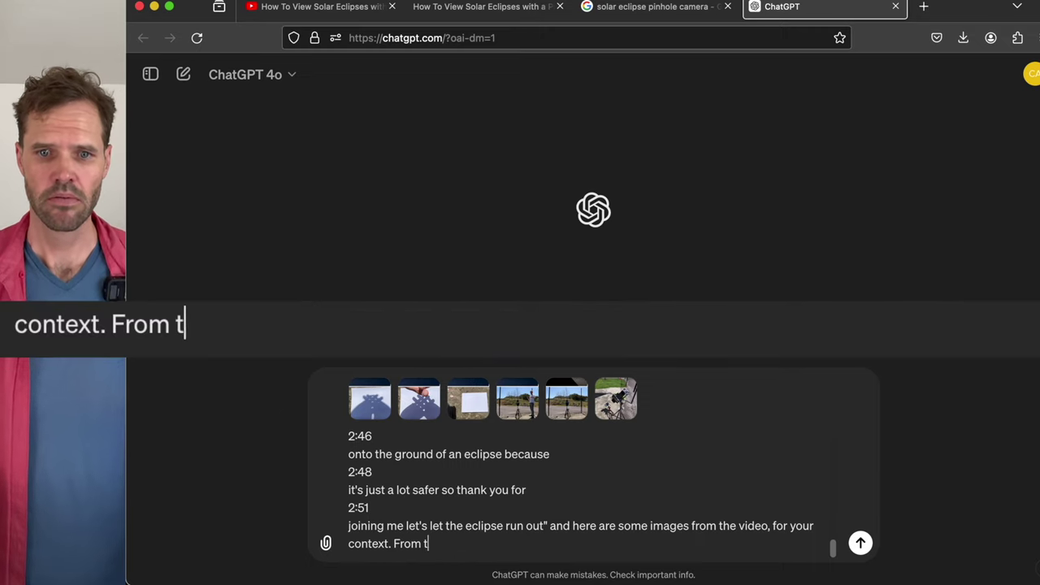
pyautogui.write('hese ingredients,')
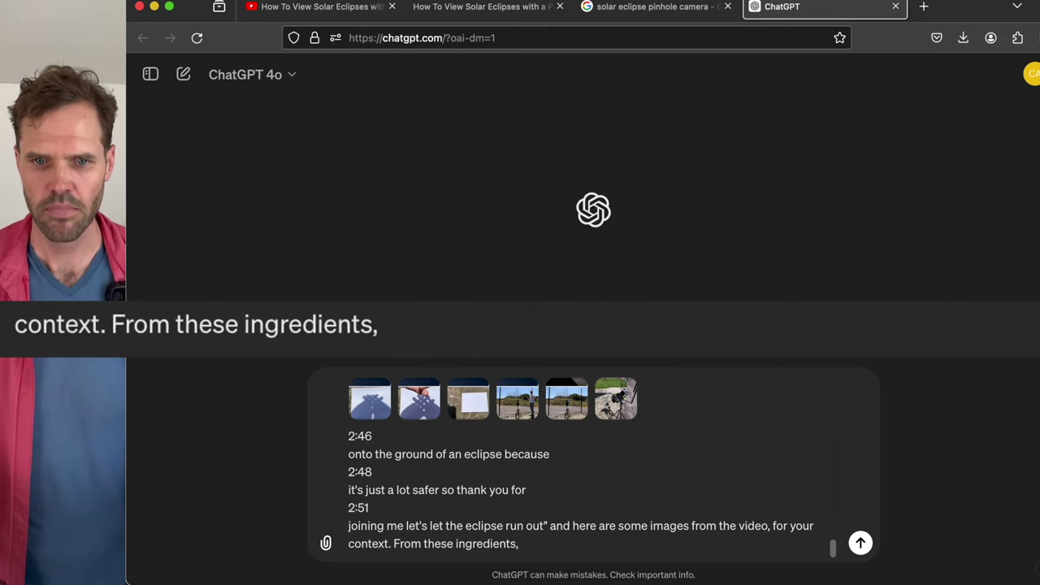
pyautogui.write(' please produce a')
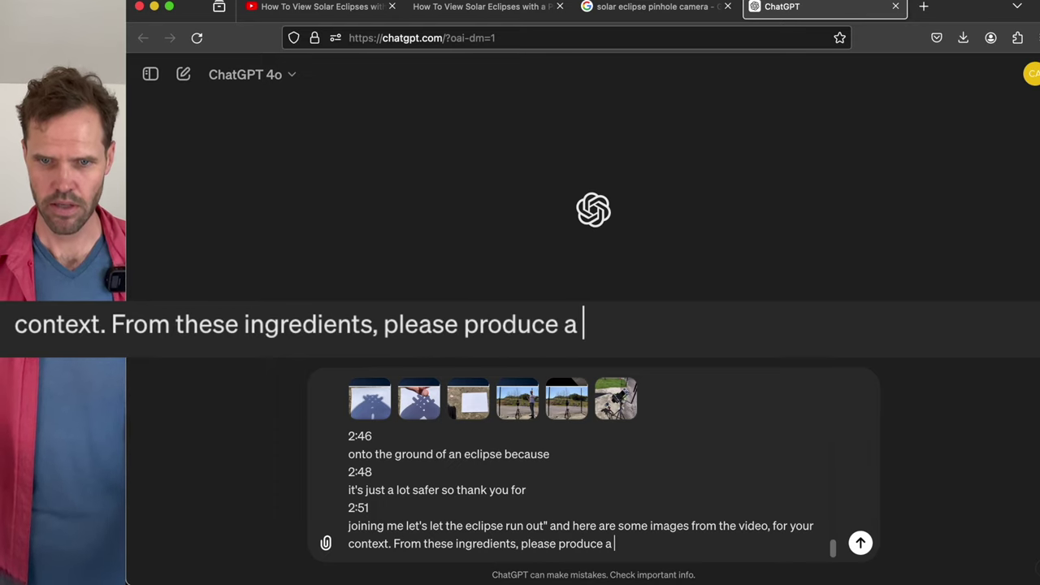
pyautogui.write(' 400 to 500 word')
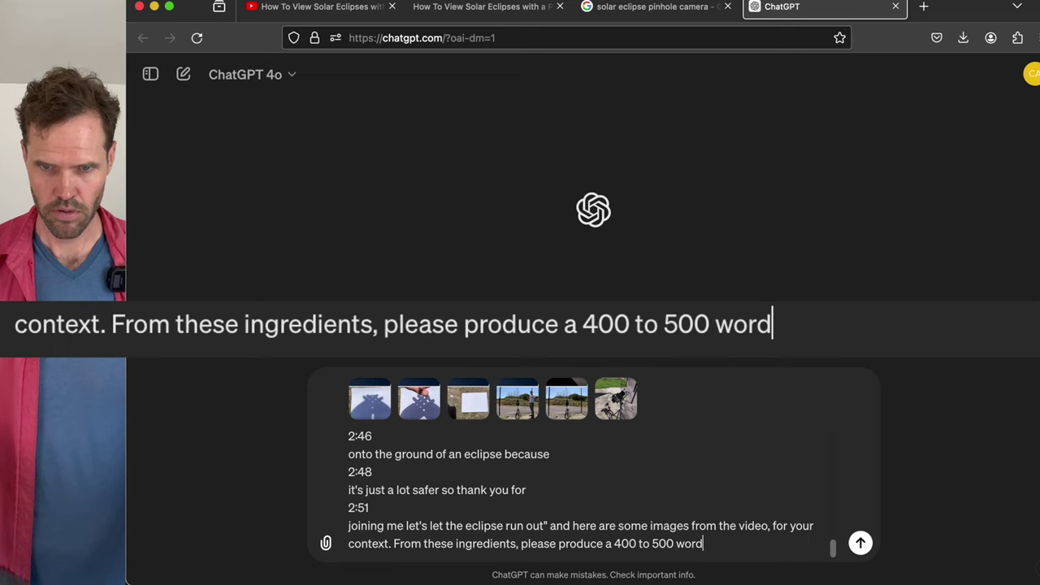
pyautogui.write(' length')
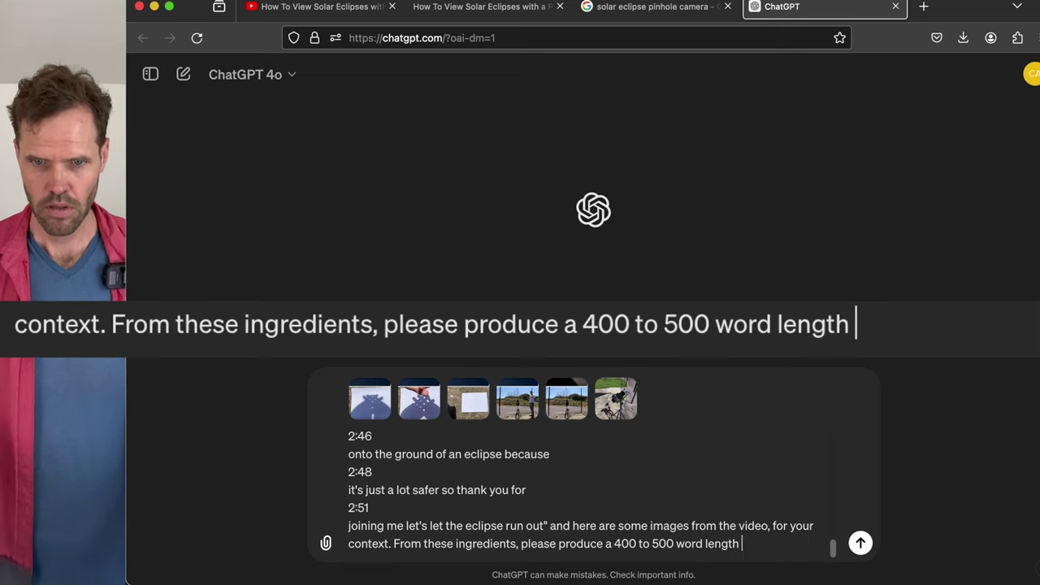
pyautogui.write(' article that I c')
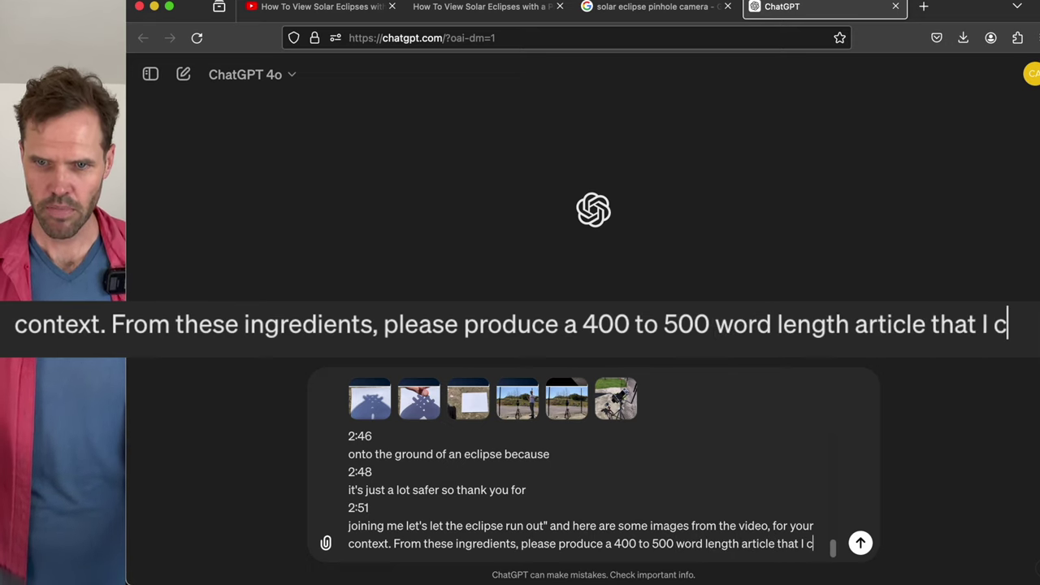
pyautogui.write('an')
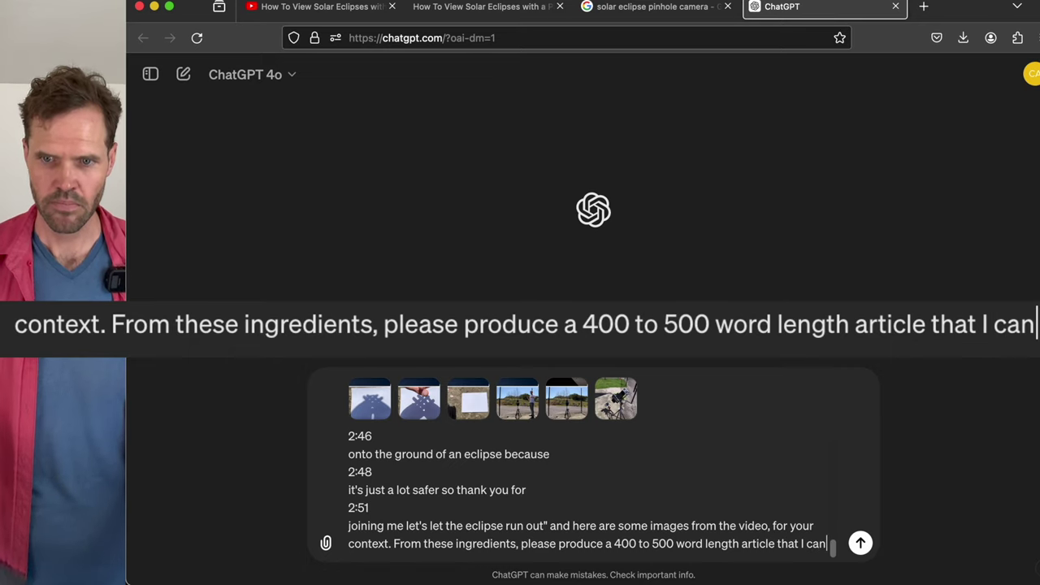
pyautogui.write(' put on my person')
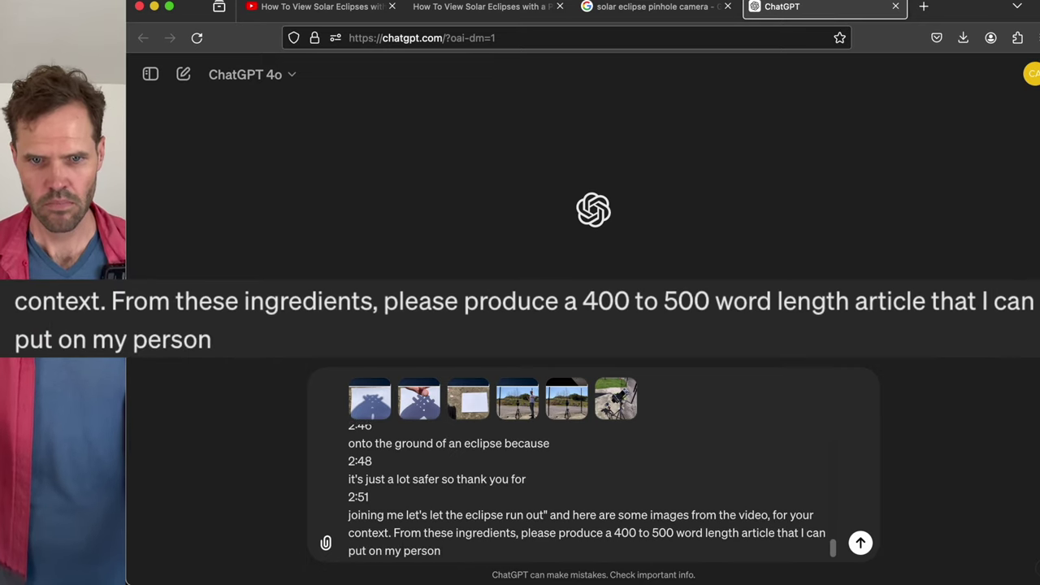
pyautogui.write('al website. ')
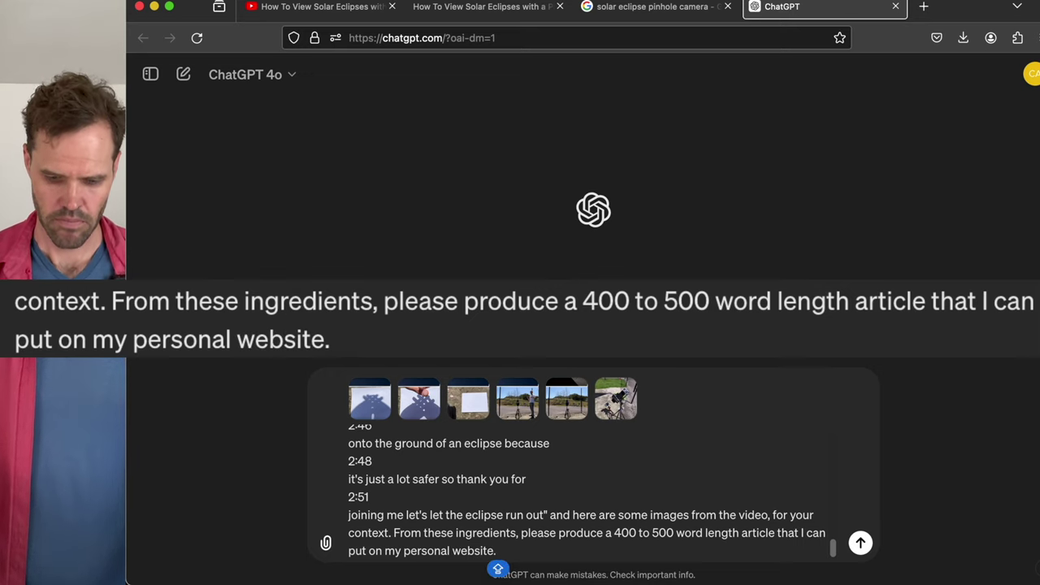
# Step: Finish the prompt by asking for the transcript's tone and words, so the article seems by the transcript's author, and send the message
pyautogui.write('Please use my ')
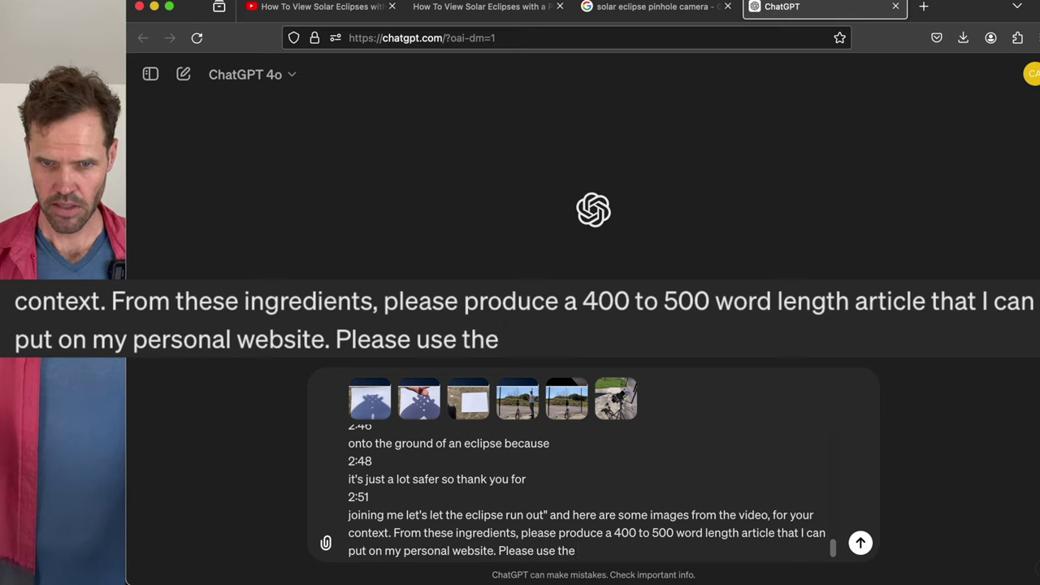
pyautogui.write('tone and')
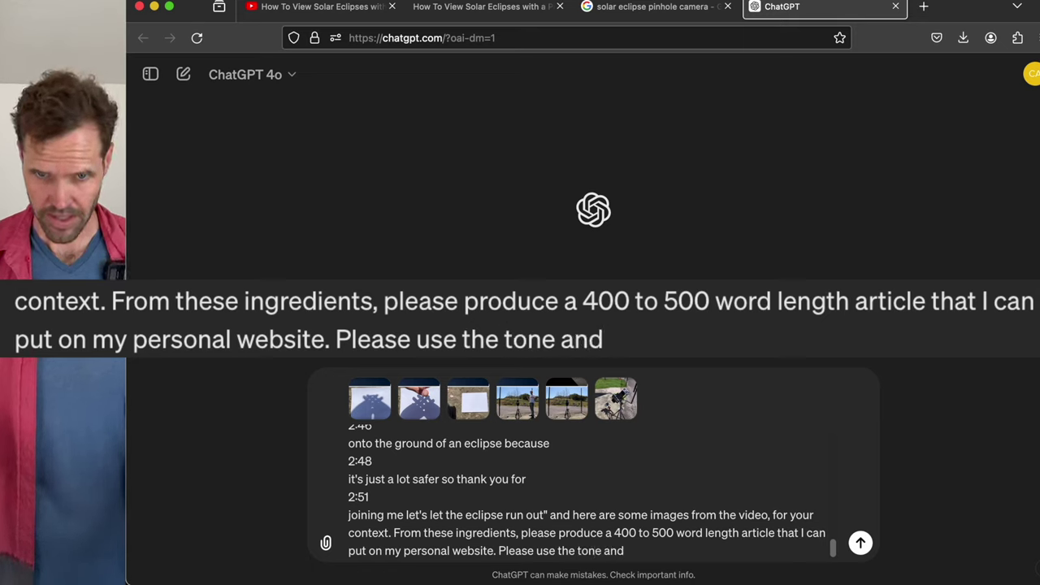
pyautogui.write(' words ')
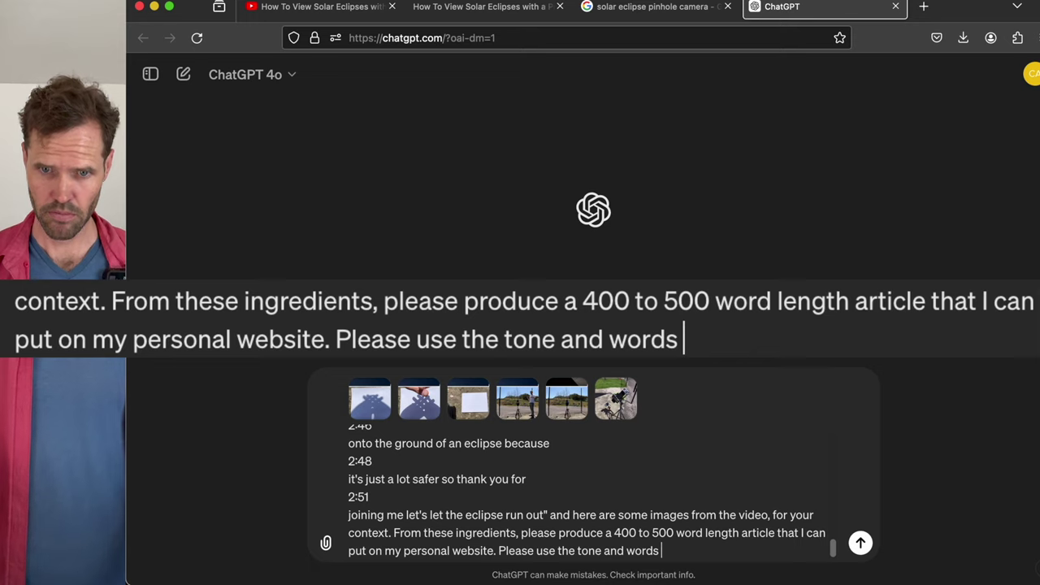
pyautogui.write('from the tran')
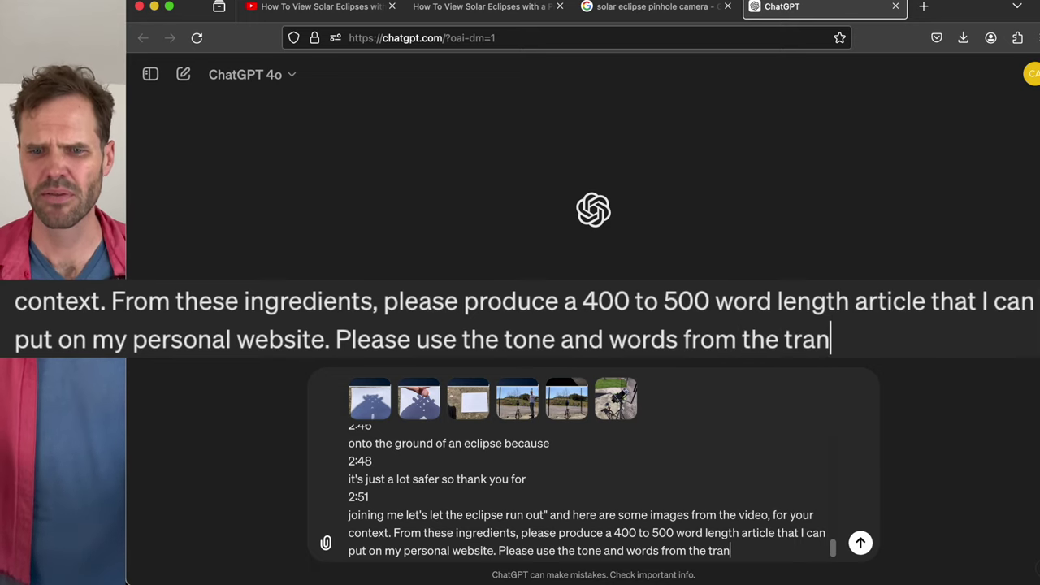
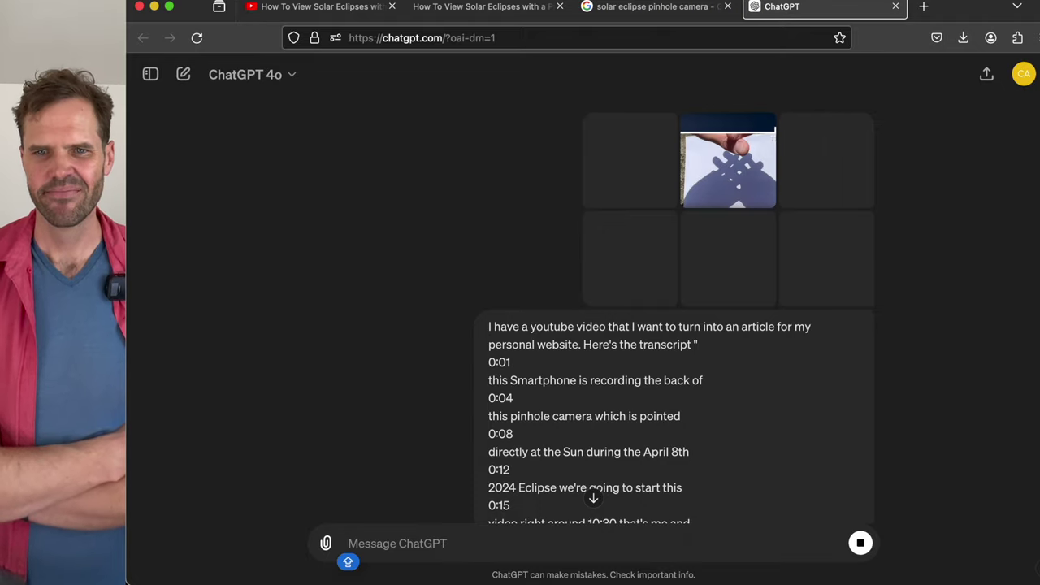
# Step: Select the whole generated article, from its title "Observing the April 2024 Eclipse with a Pinhole Camera" through the closing paragraph
pyautogui.scroll(-20, 593, 418)
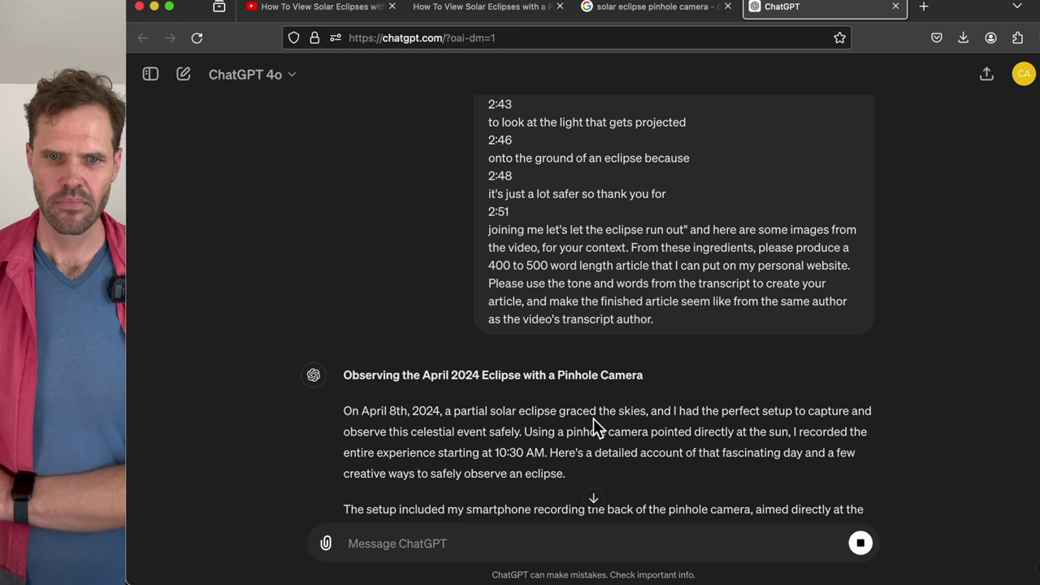
pyautogui.scroll(-4, 594, 421)
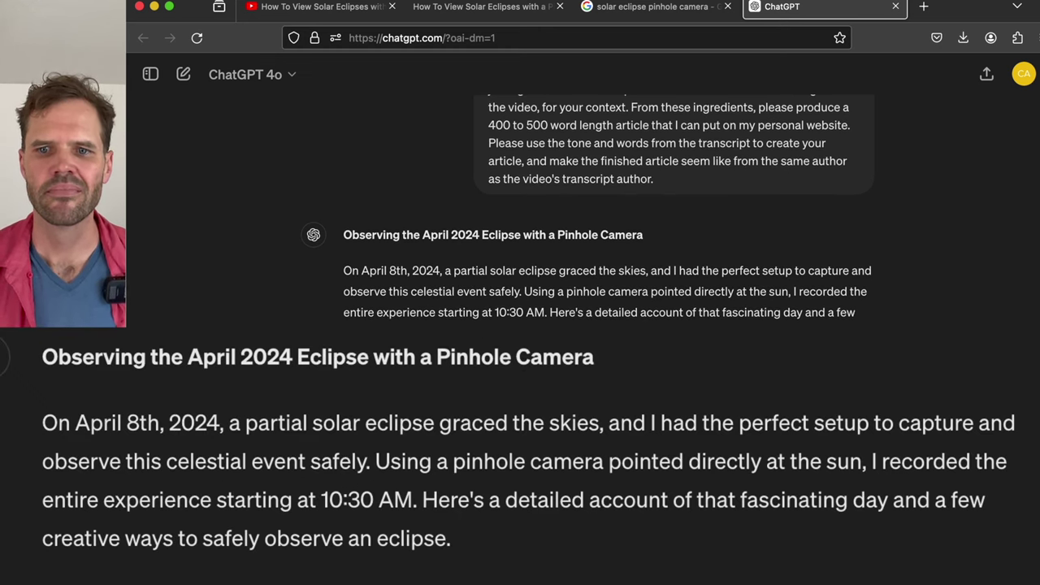
pyautogui.scroll(-10, 593, 212)
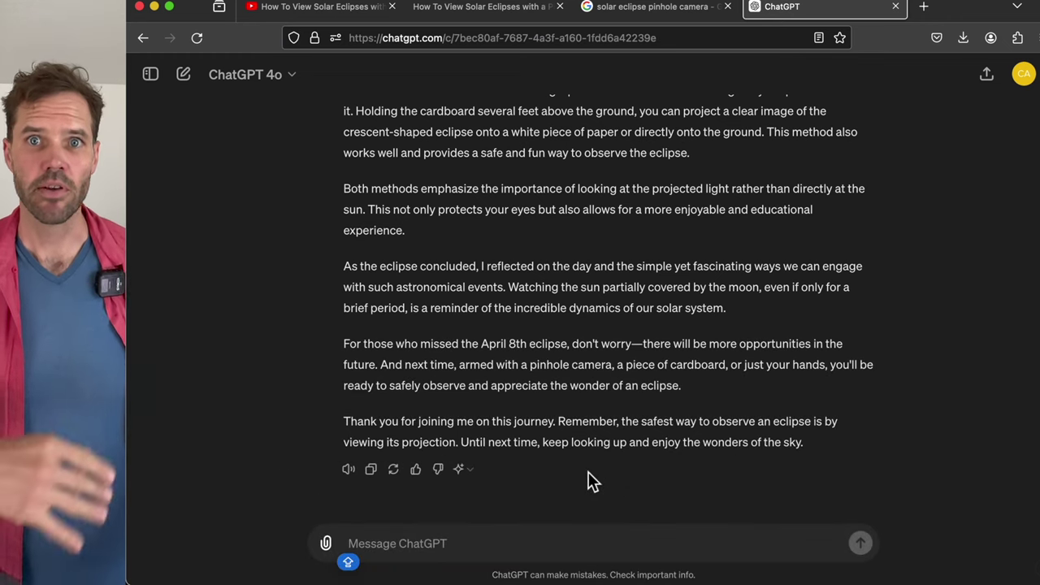
pyautogui.moveTo(811, 447); pyautogui.dragTo(599, 323)
pyautogui.scroll(10, 599, 322)
pyautogui.scroll(4, 599, 322)
pyautogui.keyDown('shift'); pyautogui.click(345, 299); pyautogui.keyUp('shift')
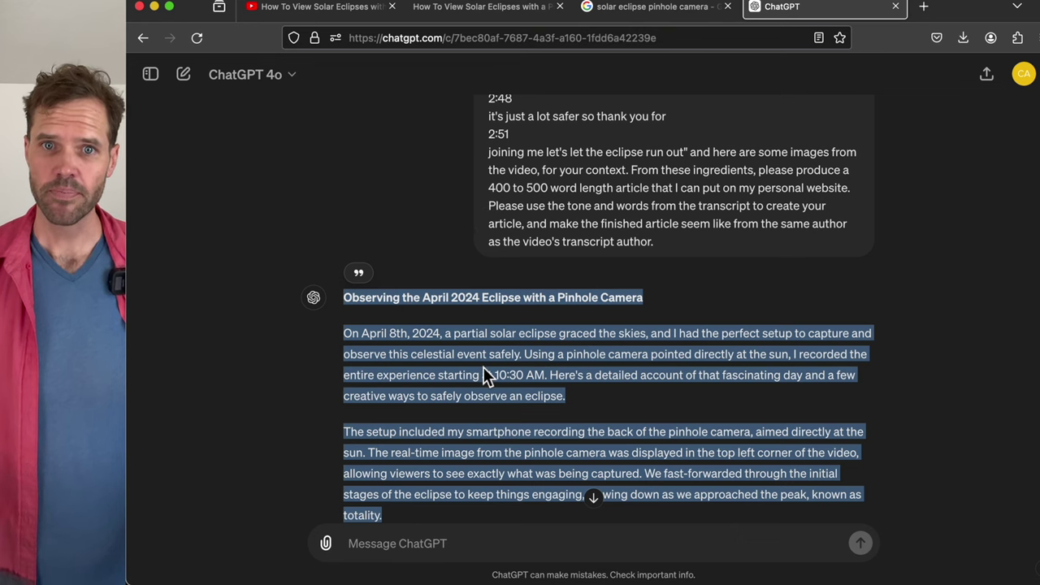
# Step: Open the personal website's WordPress dashboard in a new tab and start a new post containing the article text
pyautogui.press('super+t')
pyautogui.write('CARLETONtorpin.com/')
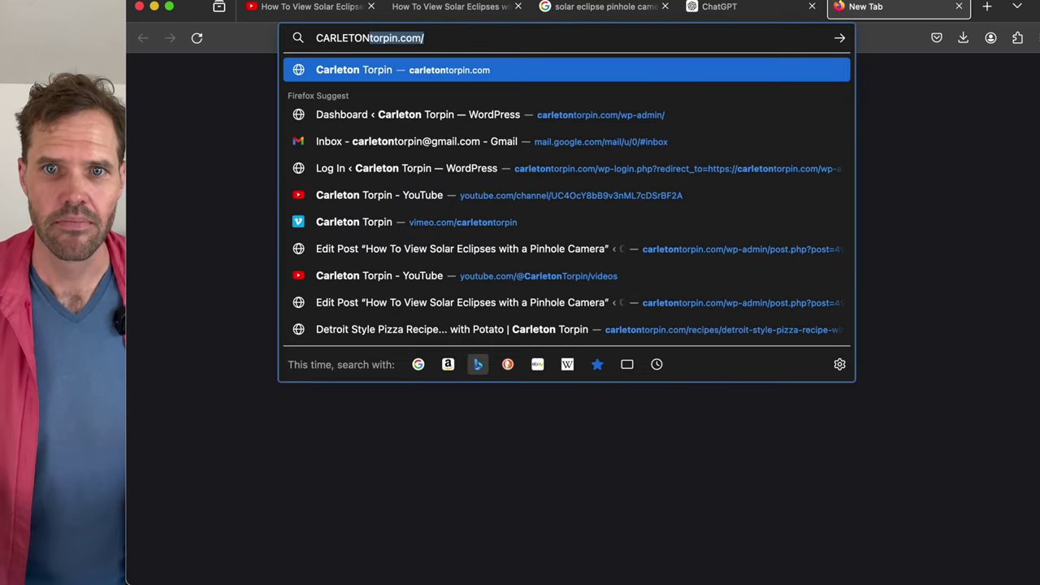
pyautogui.press('Down')
pyautogui.press('Return')
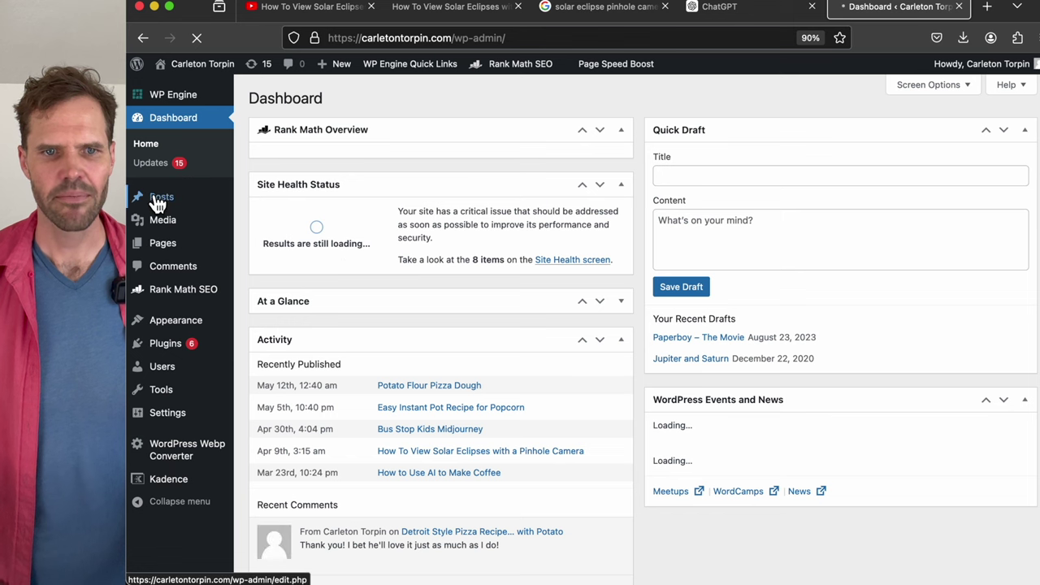
pyautogui.moveTo(171, 203)
pyautogui.click(265, 218)
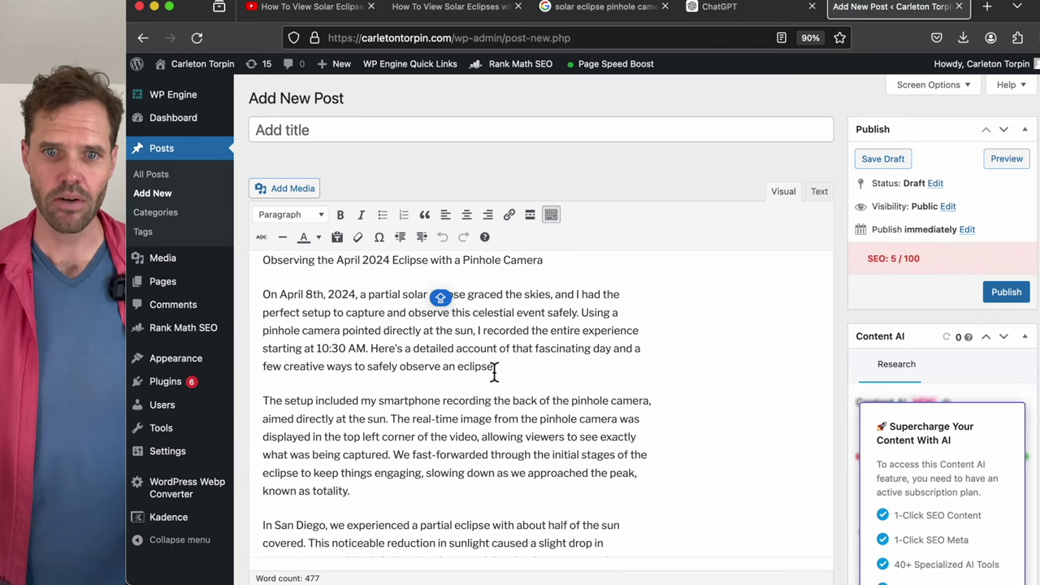
# Step: Add an empty paragraph after the article's opening paragraph and upload the seven JPEG screenshots from the Screenshots folder to the media library
pyautogui.click(494, 369)
pyautogui.press('Return')
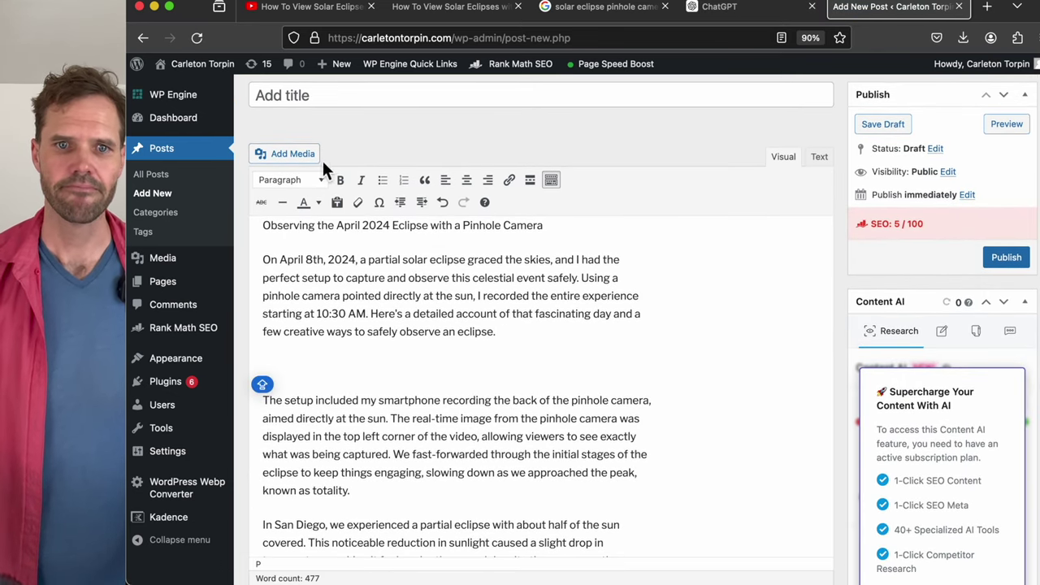
pyautogui.click(303, 154)
pyautogui.click(323, 120)
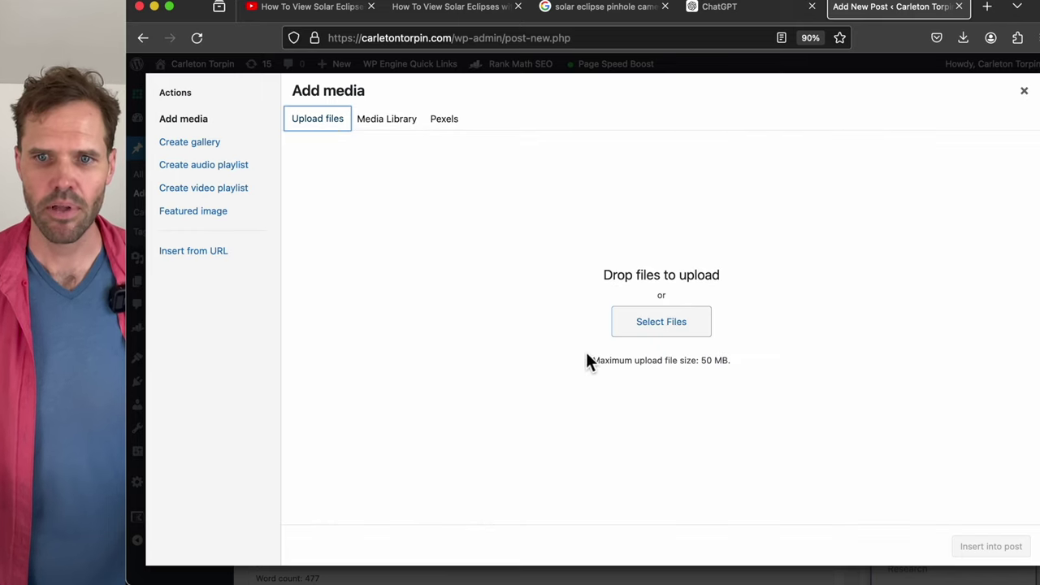
pyautogui.click(642, 326)
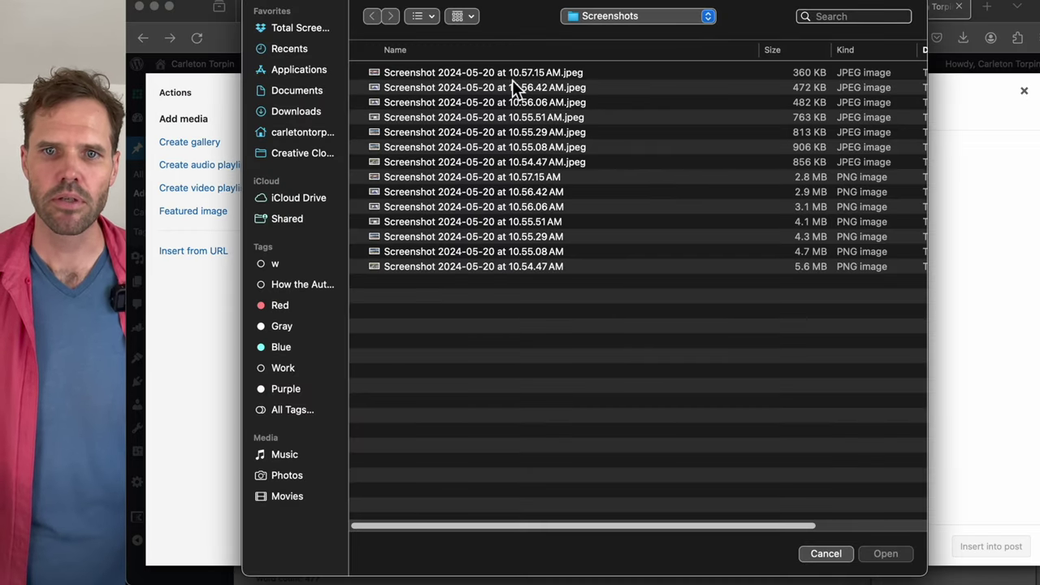
pyautogui.click(512, 78)
pyautogui.keyDown('shift'); pyautogui.click(566, 163); pyautogui.keyUp('shift')
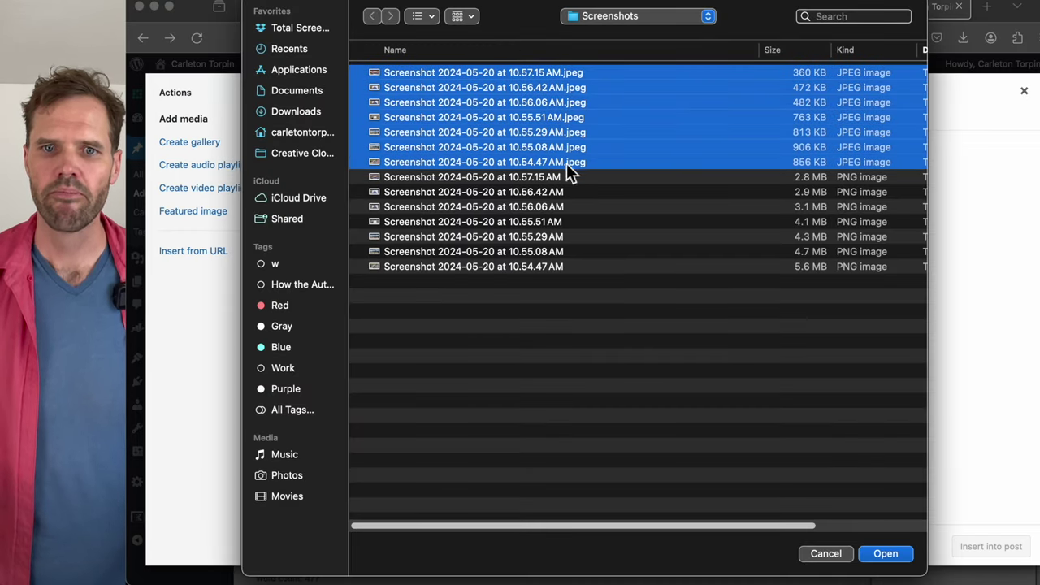
pyautogui.click(889, 556)
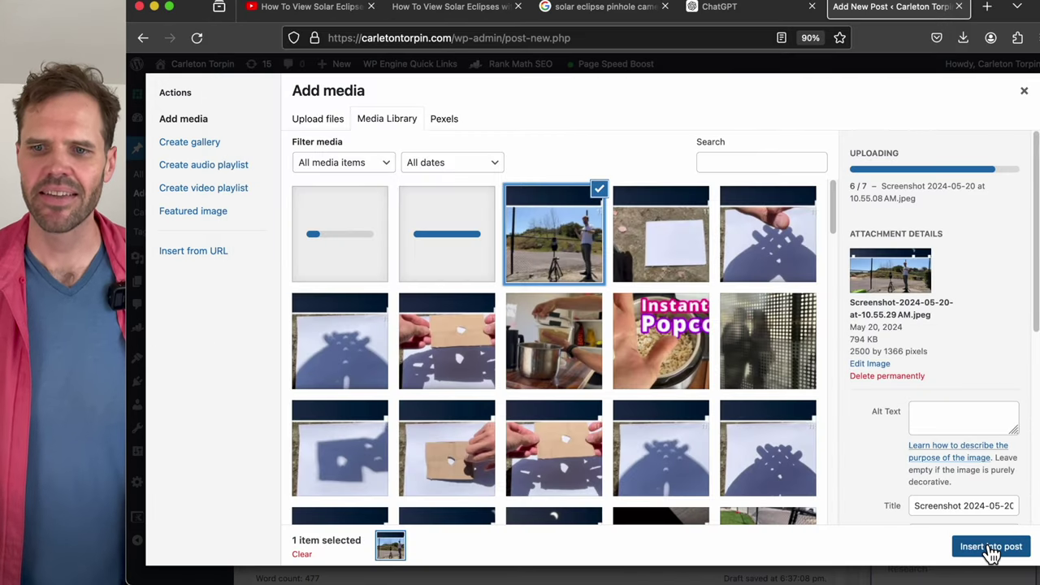
# Step: Insert the 11:11 screenshot after the paragraph ending "known as totality" and the 10:30 tripod screenshot after the opening paragraph
pyautogui.click(990, 549)
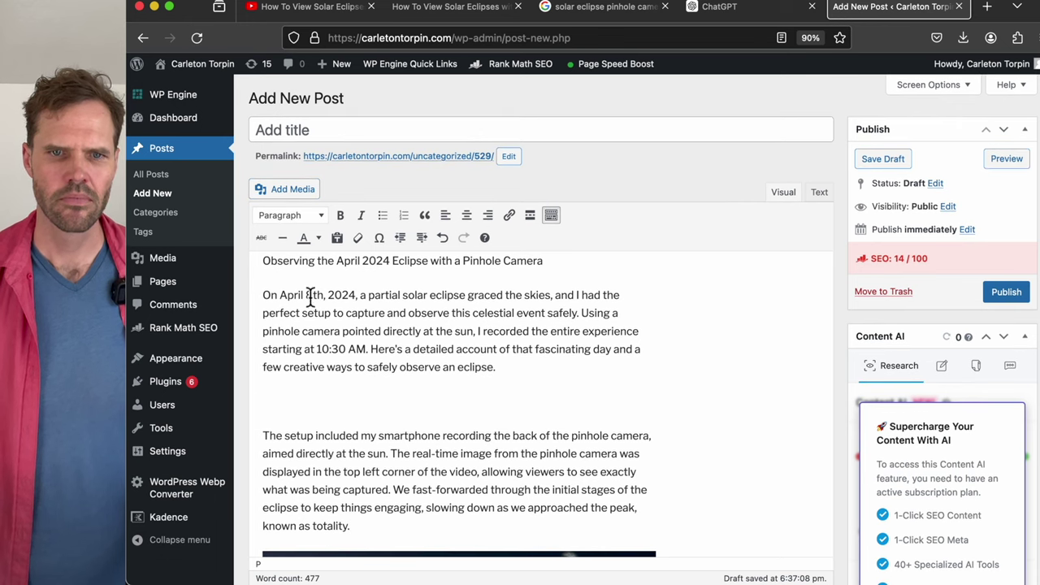
pyautogui.click(293, 189)
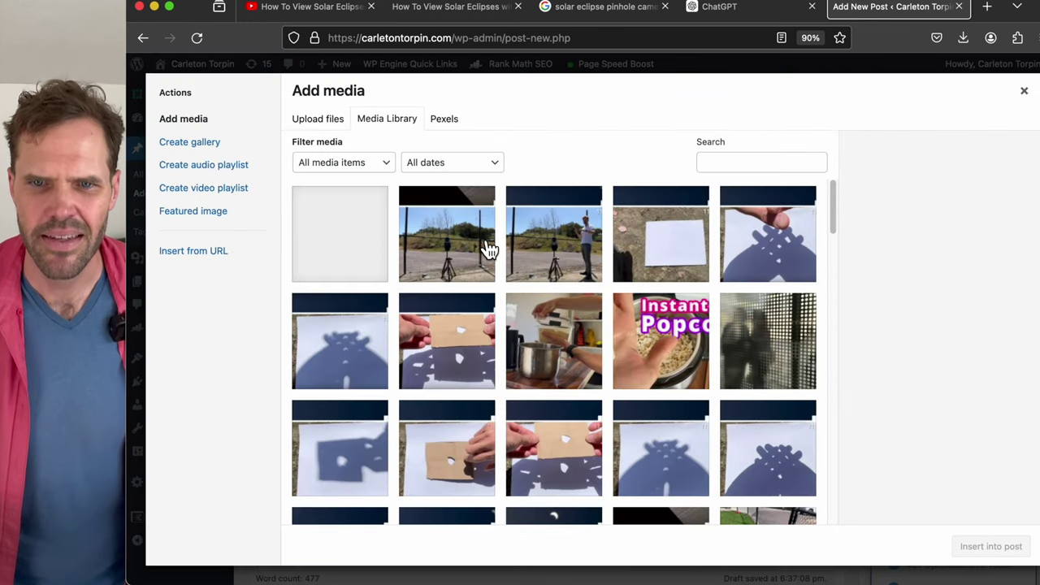
pyautogui.click(488, 249)
pyautogui.click(988, 547)
# Step: Add a blank line for another image in the article body and delete the empty paragraph below the heading line
pyautogui.scroll(-10, 486, 483)
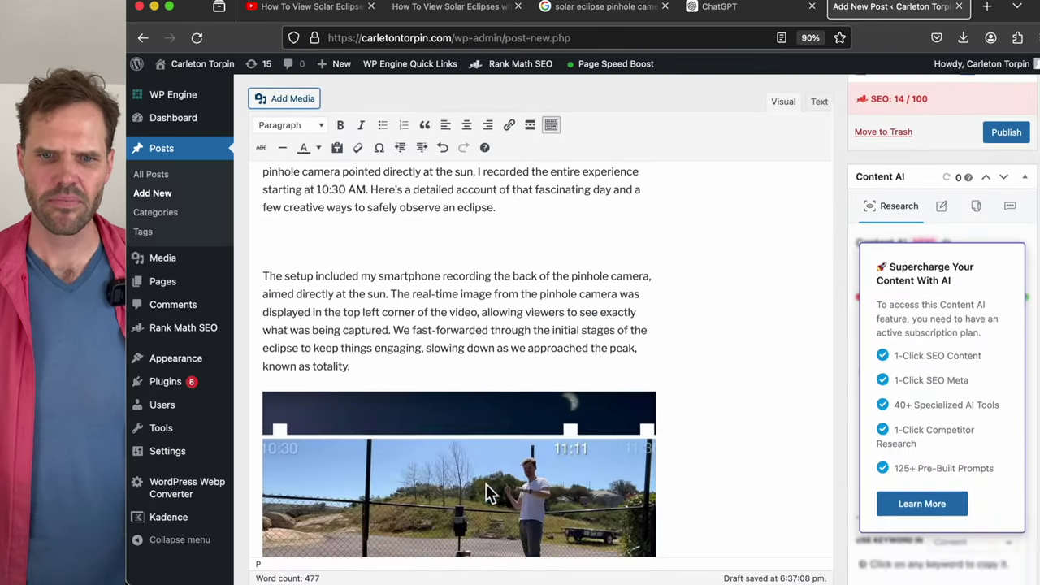
pyautogui.click(539, 267)
pyautogui.press('Return')
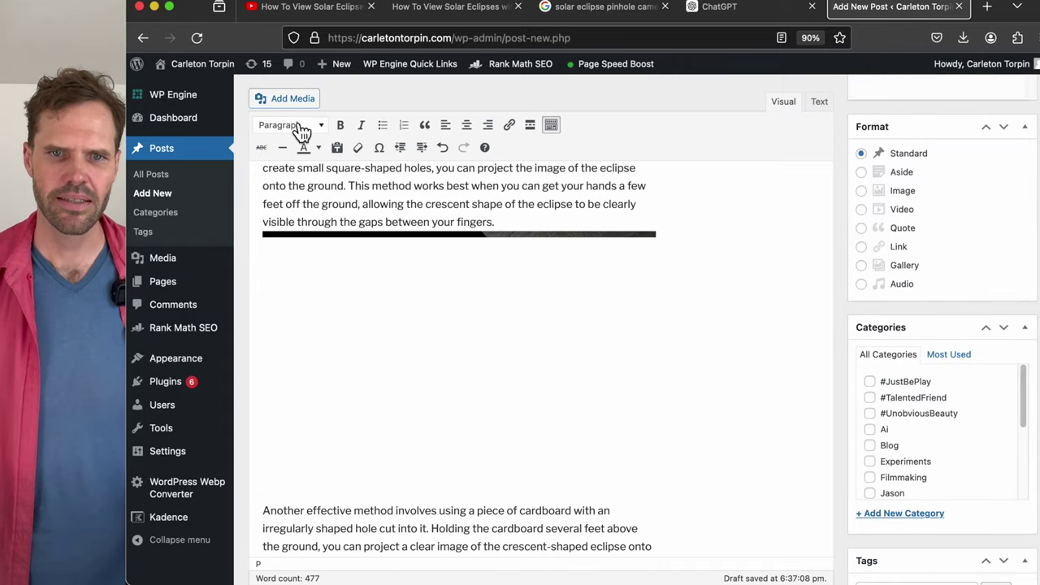
pyautogui.scroll(15, 403, 377)
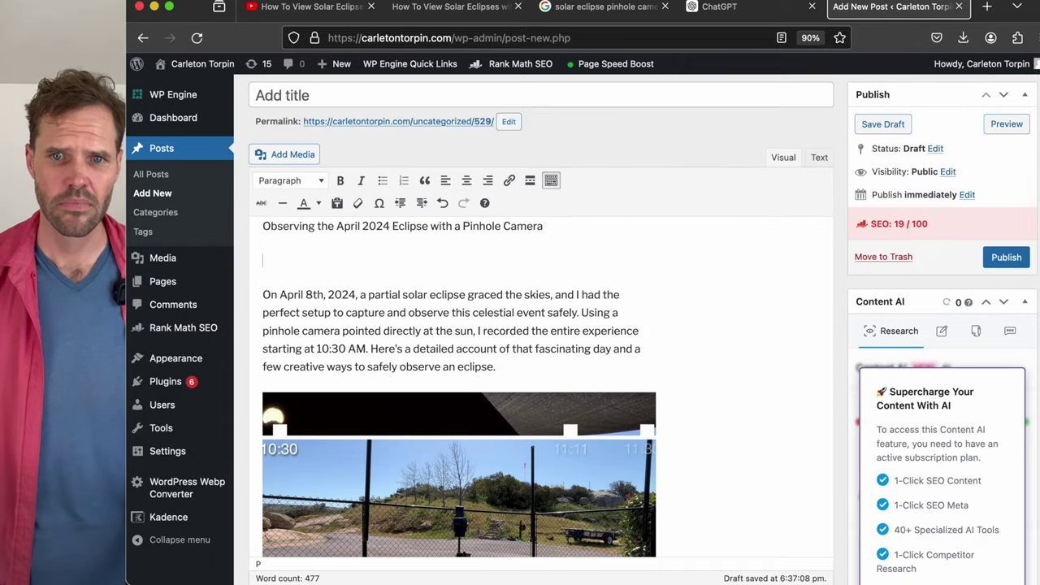
pyautogui.press('BackSpace')
# Step: Set the photo of the camera setup on the rocky ground as the post's featured image
pyautogui.scroll(-15, 706, 355)
pyautogui.click(902, 535)
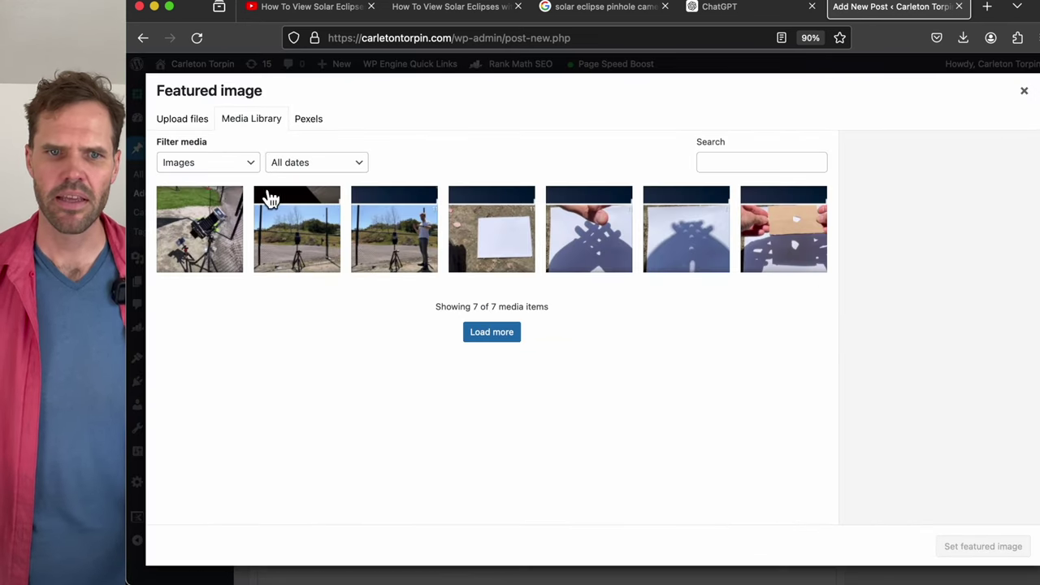
pyautogui.click(228, 227)
pyautogui.click(970, 552)
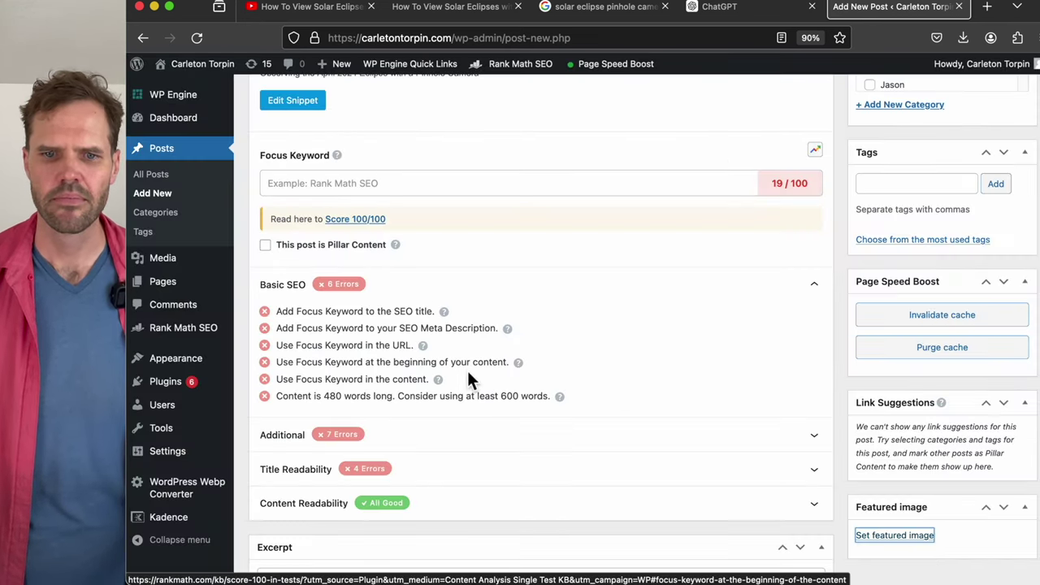
# Step: Switch to the YouTube video "How To View Solar Eclipses with a Pinhole Camera" and copy its share link
pyautogui.scroll(10, 466, 368)
pyautogui.scroll(-4, 467, 379)
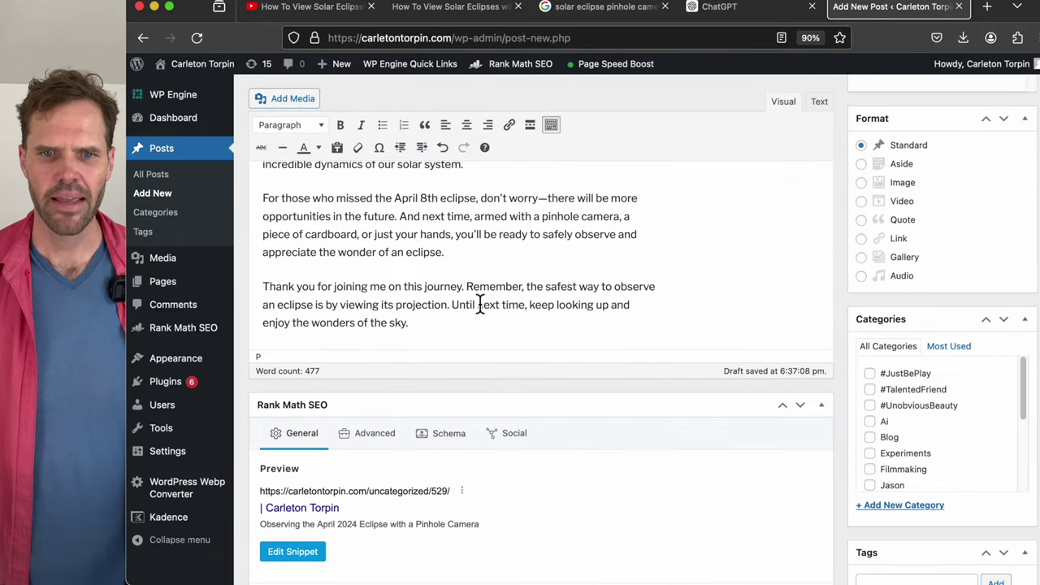
pyautogui.scroll(10, 480, 303)
pyautogui.scroll(1, 480, 302)
pyautogui.click(325, 10)
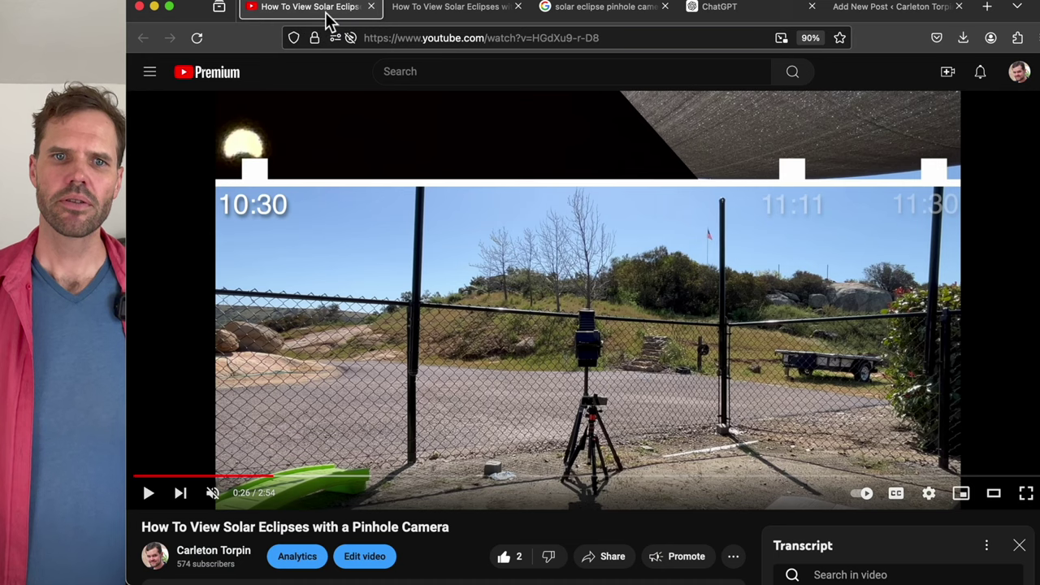
pyautogui.scroll(-4, 699, 361)
pyautogui.click(623, 416)
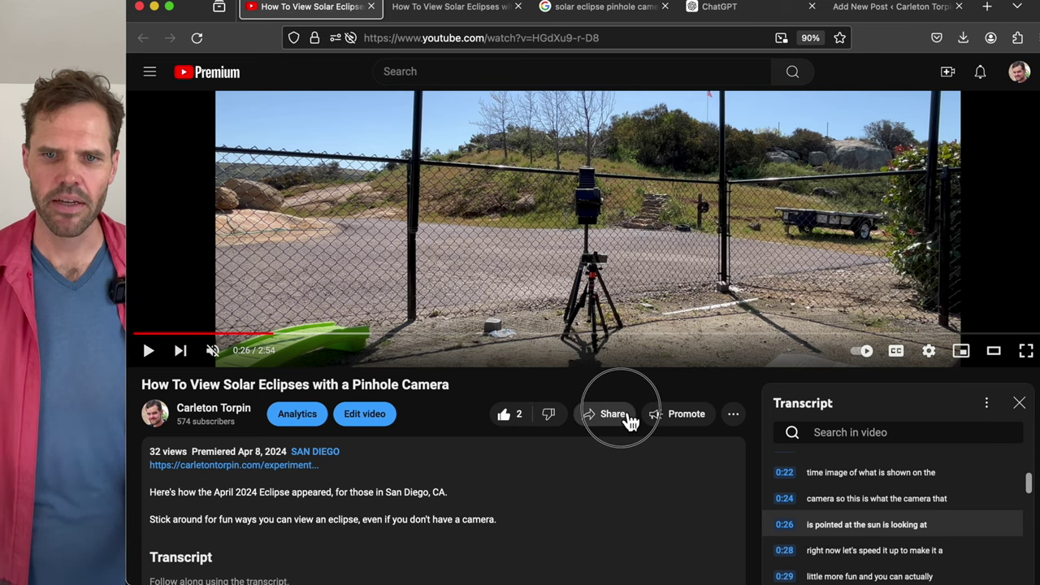
pyautogui.click(557, 398)
pyautogui.click(725, 395)
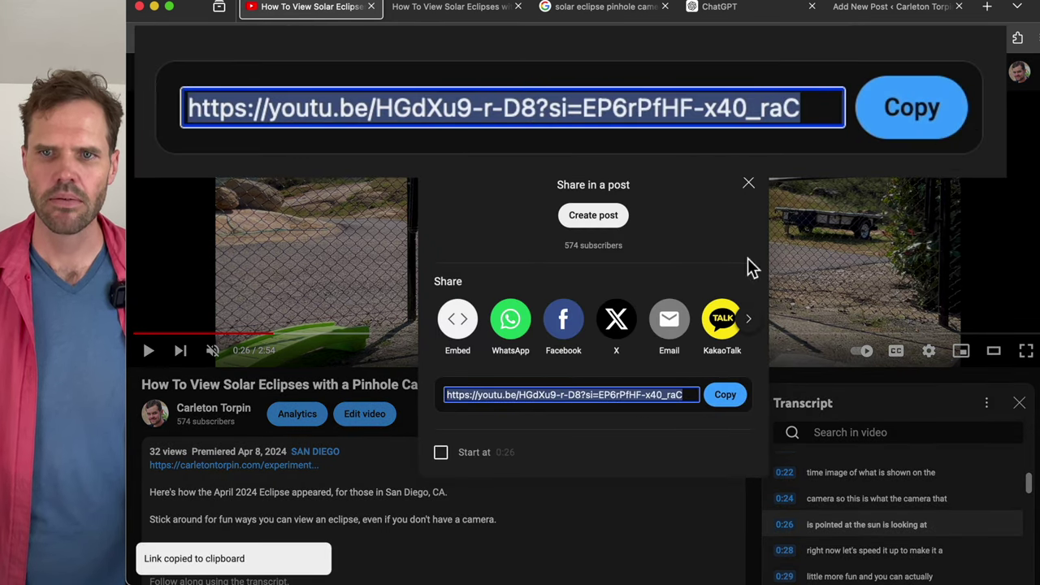
# Step: In the WordPress post, split the opening paragraph after "celestial event safely." and embed the YouTube video there from the copied link
pyautogui.click(859, 7)
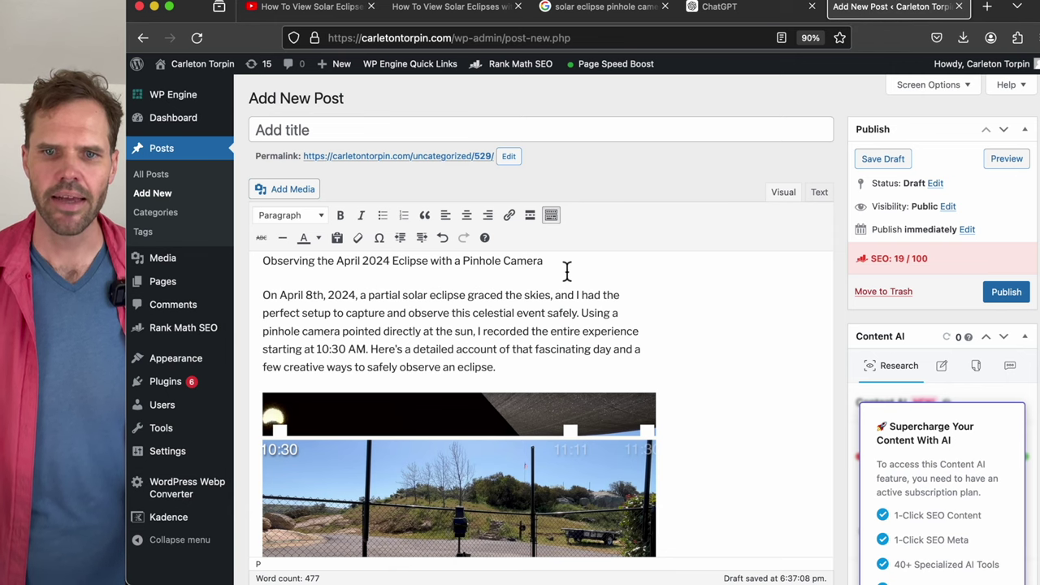
pyautogui.press('Return')
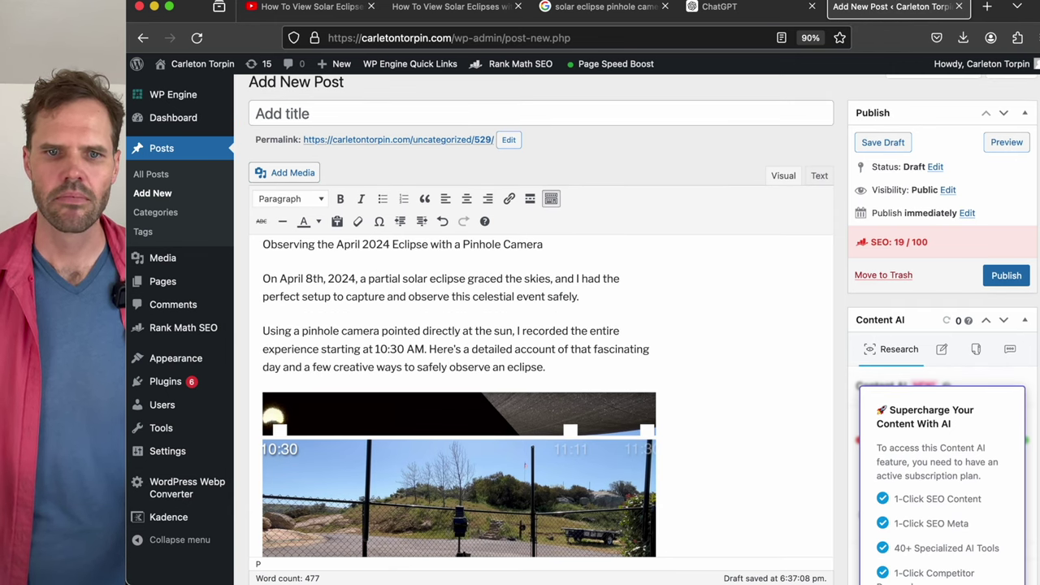
pyautogui.scroll(-1, 542, 325)
pyautogui.press('Left')
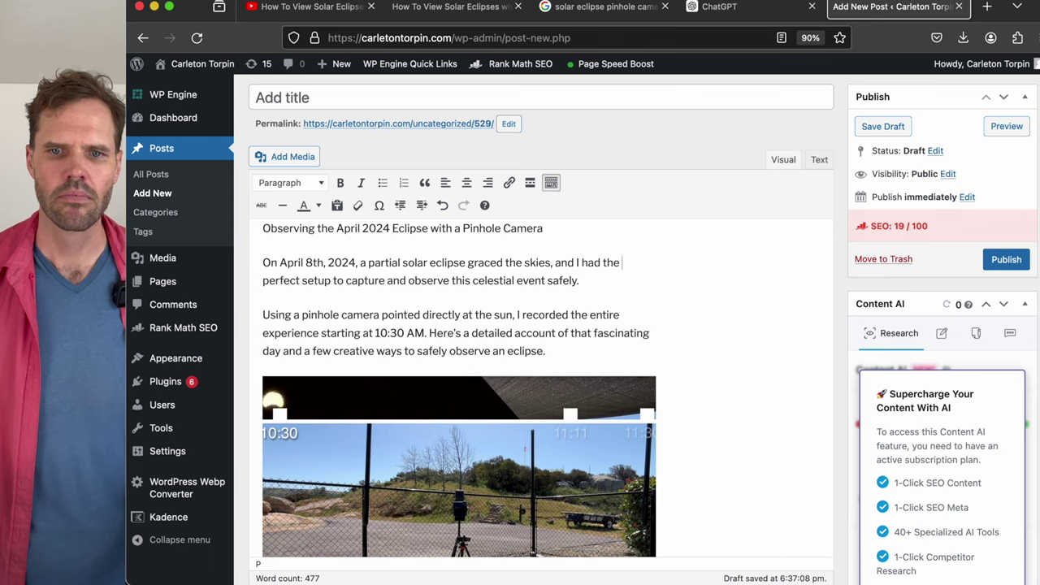
pyautogui.press('Return')
pyautogui.press('super+v')
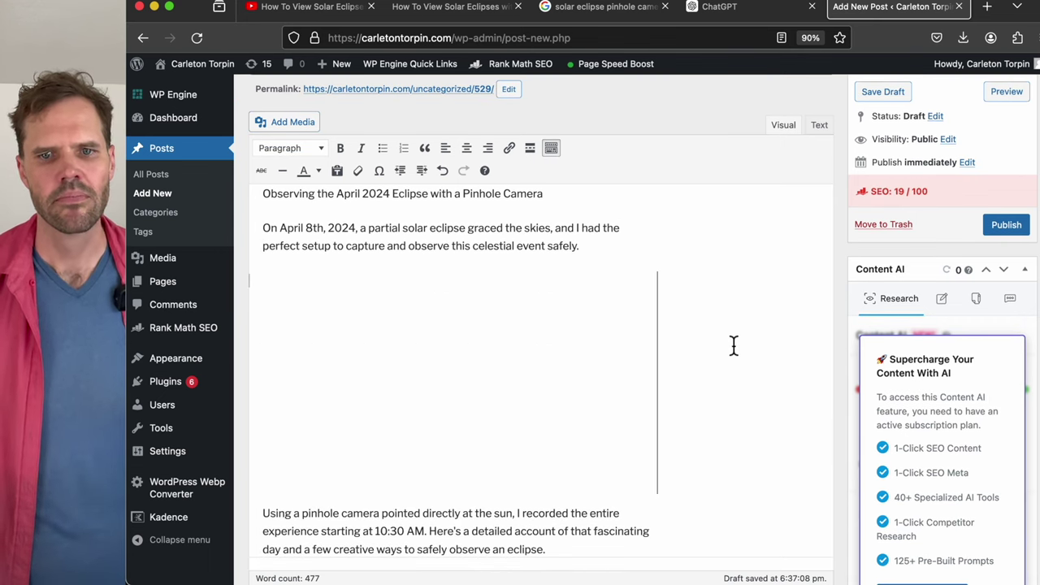
pyautogui.scroll(-10, 733, 345)
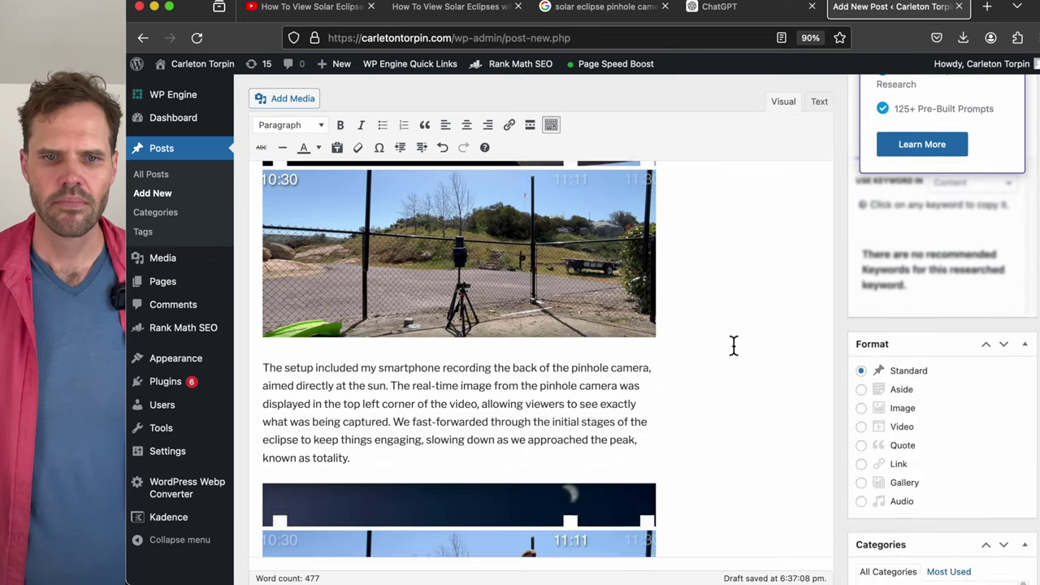
pyautogui.scroll(-15, 733, 346)
pyautogui.scroll(10, 733, 346)
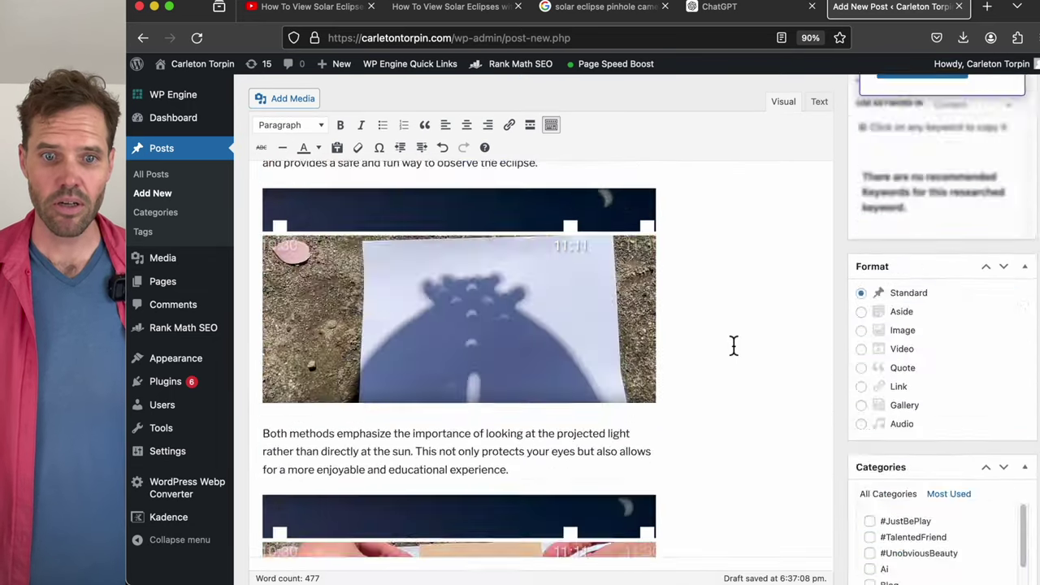
pyautogui.scroll(15, 733, 346)
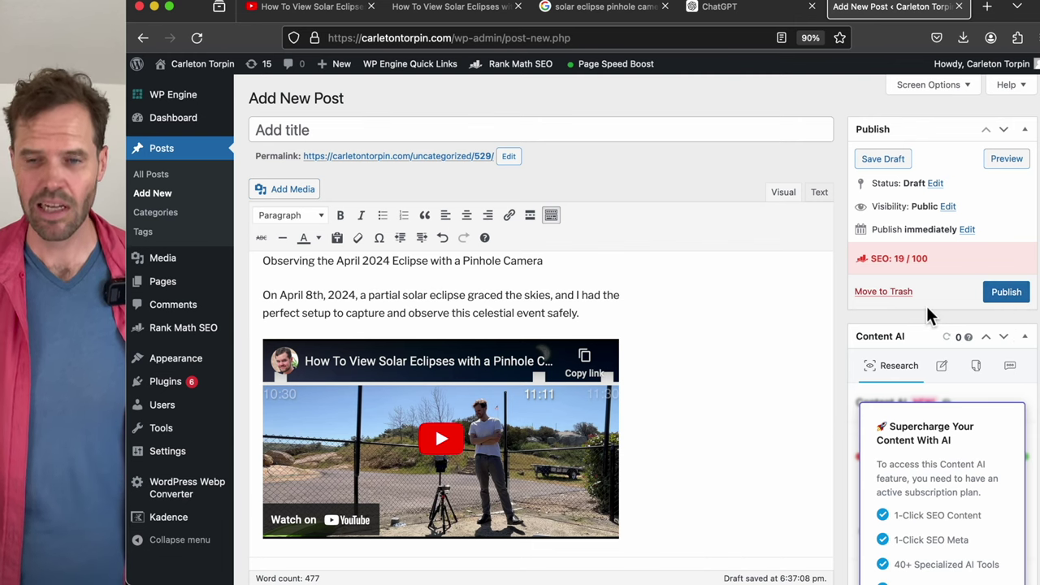
# Step: Switch to the published article "How To View Solar Eclipses with a Pinhole Camera" and look through its text, screenshots and image captions
pyautogui.click(452, 10)
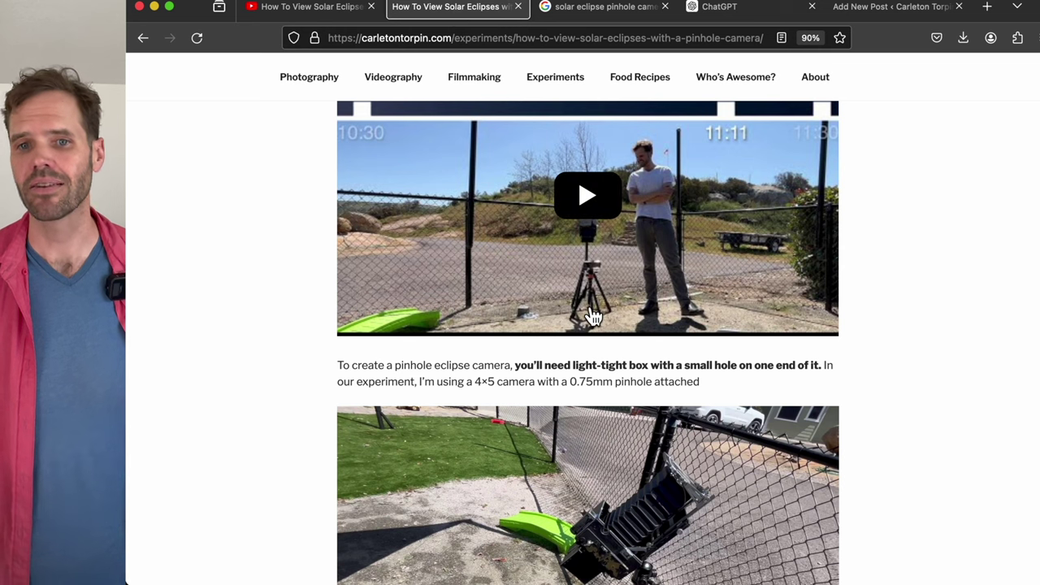
pyautogui.scroll(5, 587, 317)
pyautogui.scroll(-5, 585, 304)
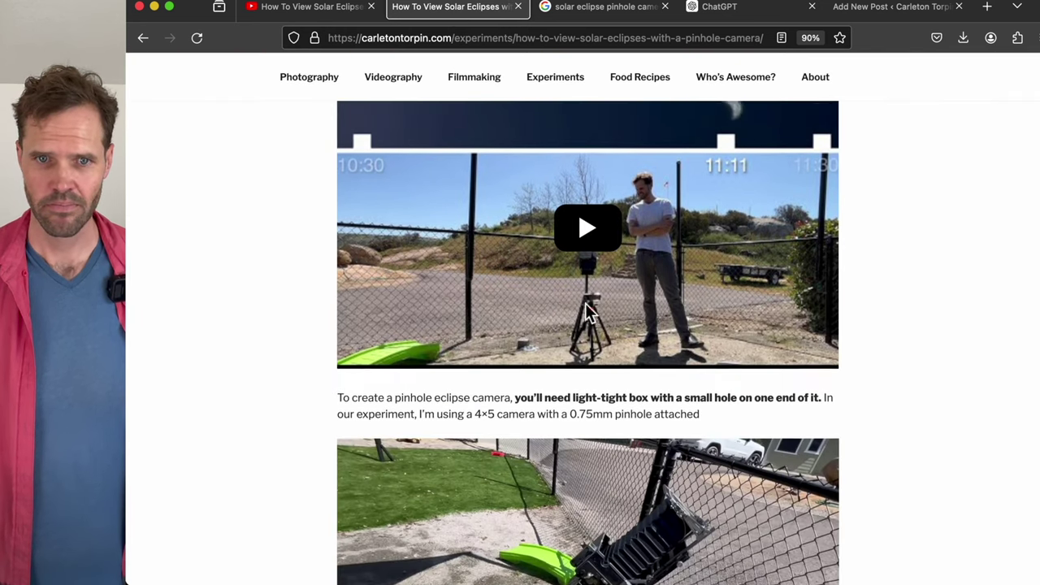
pyautogui.scroll(-5, 583, 308)
pyautogui.scroll(-10, 583, 301)
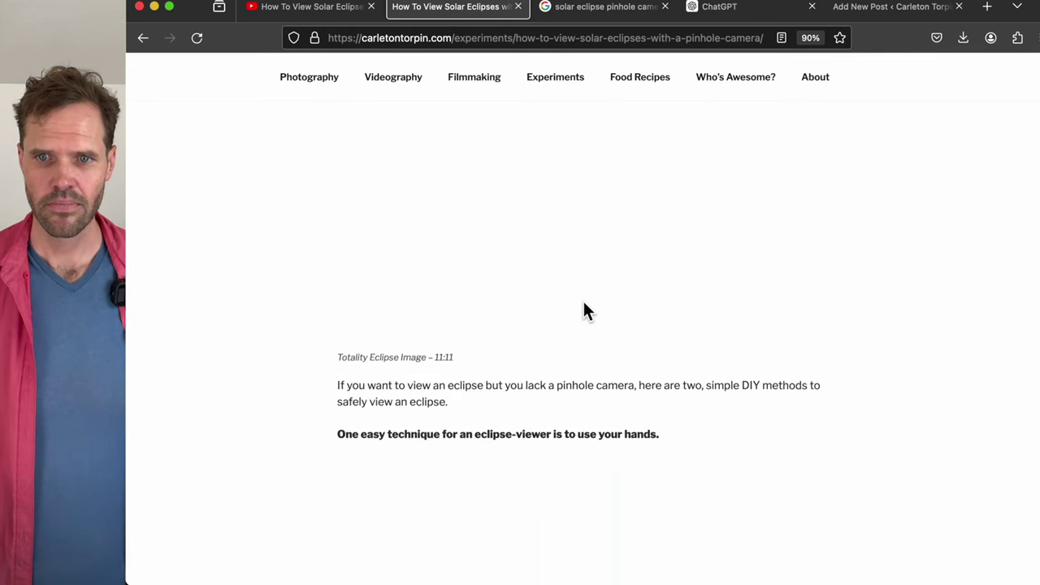
pyautogui.scroll(-5, 584, 302)
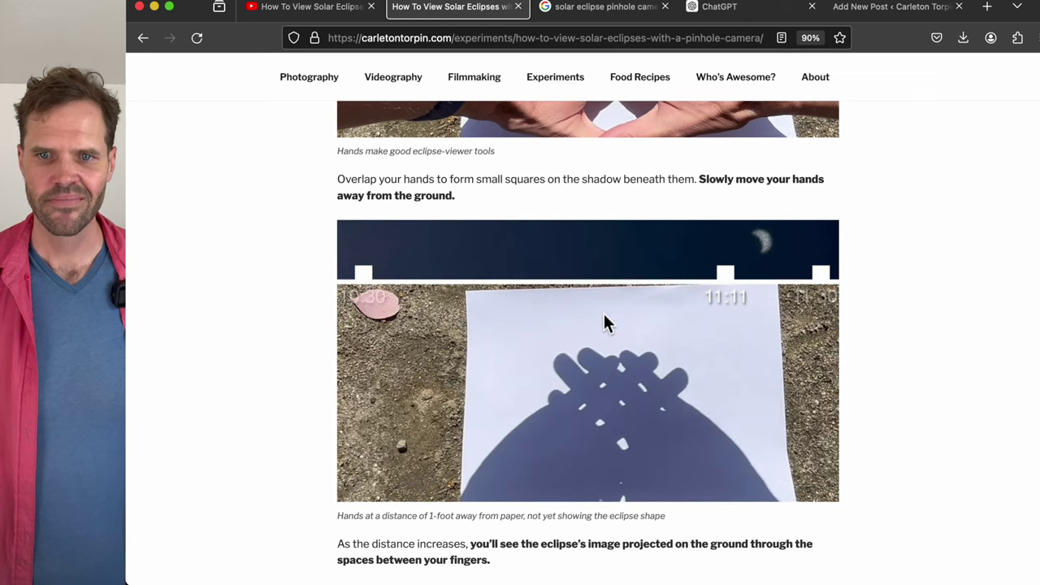
pyautogui.scroll(-6, 905, 490)
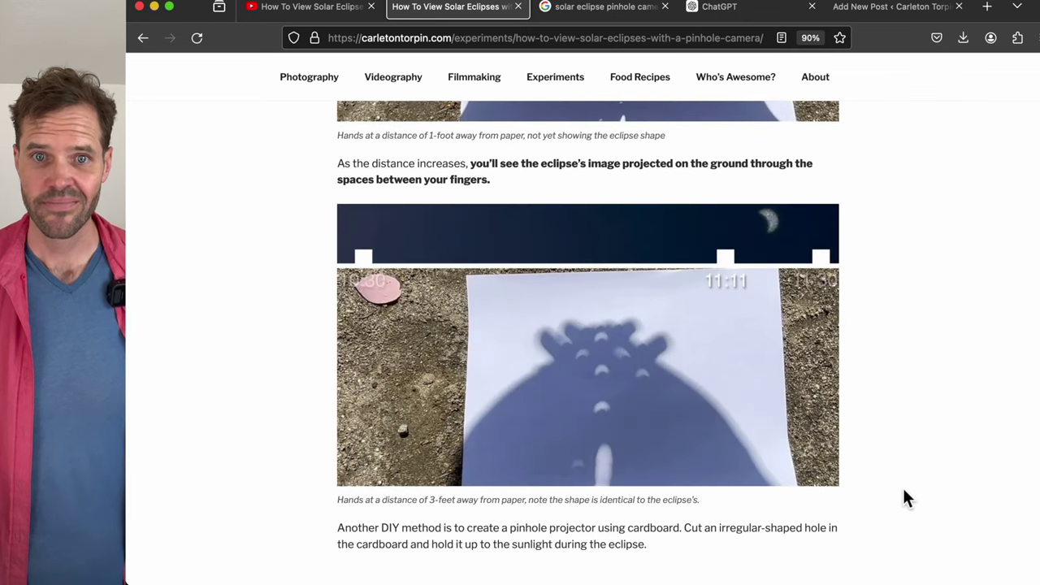
pyautogui.scroll(-5, 905, 490)
pyautogui.scroll(20, 904, 490)
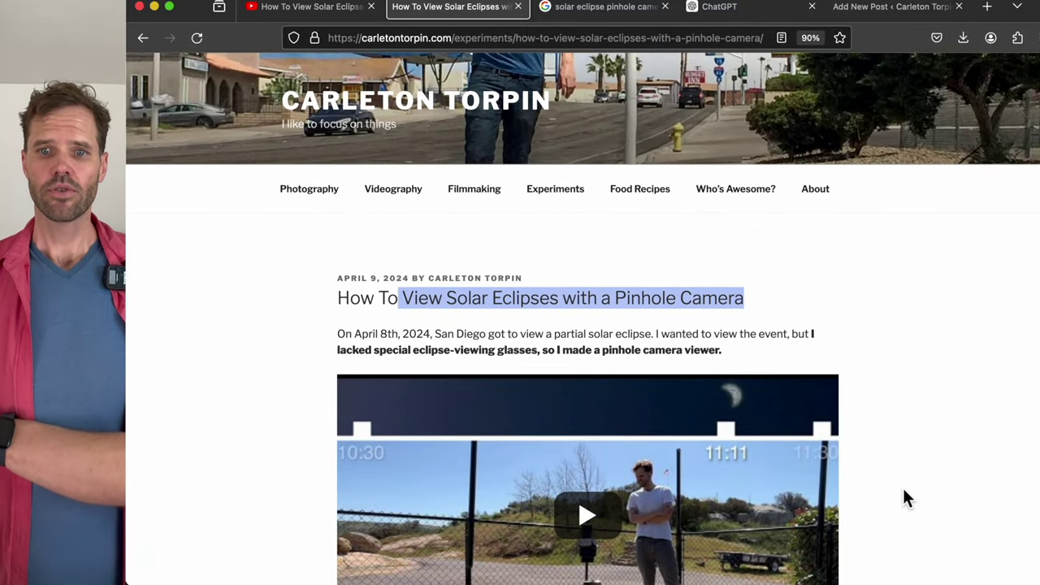
# Step: Examine the wording and bold phrases of the article's opening paragraph and of the paragraph about creating a pinhole eclipse camera
pyautogui.scroll(-2, 904, 490)
pyautogui.moveTo(335, 257); pyautogui.dragTo(758, 299)
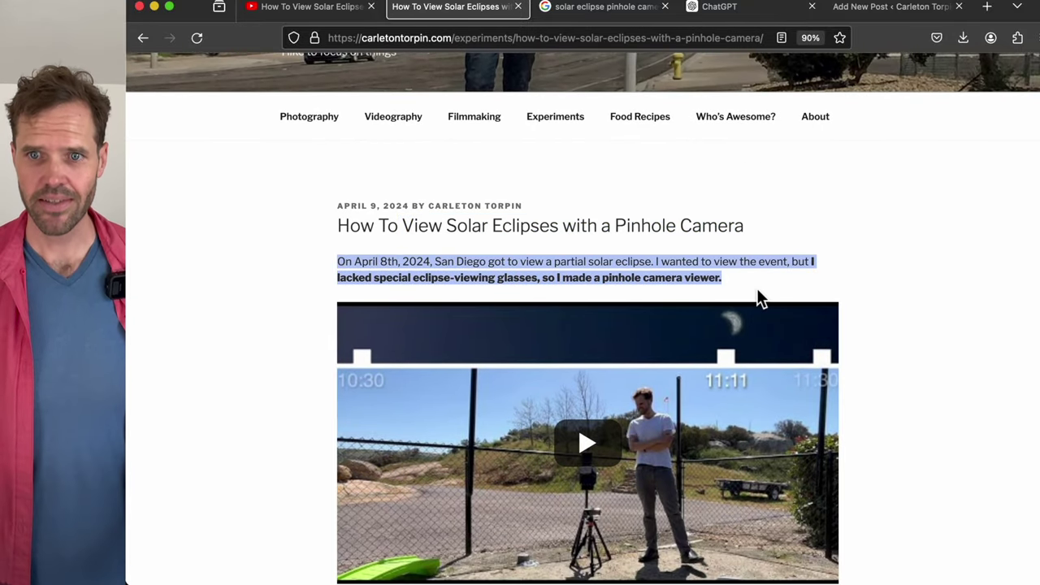
pyautogui.click(763, 278)
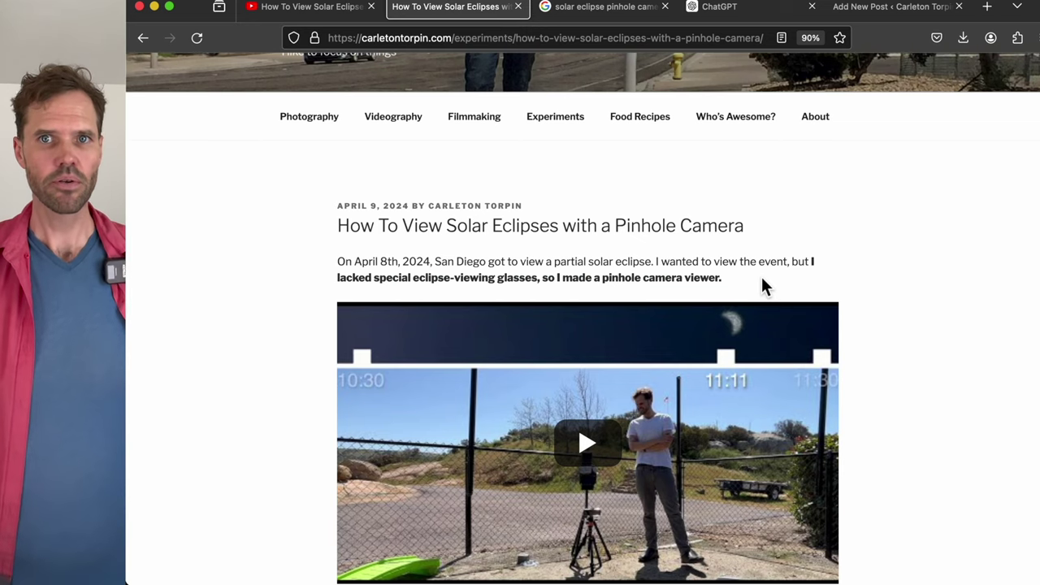
pyautogui.scroll(-5, 762, 277)
pyautogui.moveTo(700, 231); pyautogui.dragTo(302, 223)
pyautogui.click(523, 232)
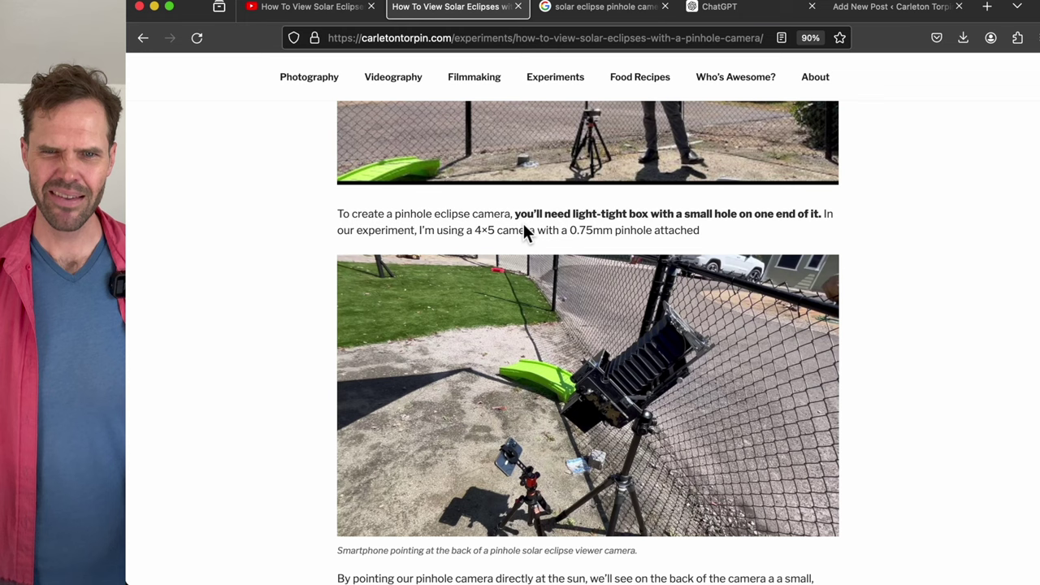
pyautogui.moveTo(723, 234); pyautogui.dragTo(345, 213)
pyautogui.scroll(-1, 366, 244)
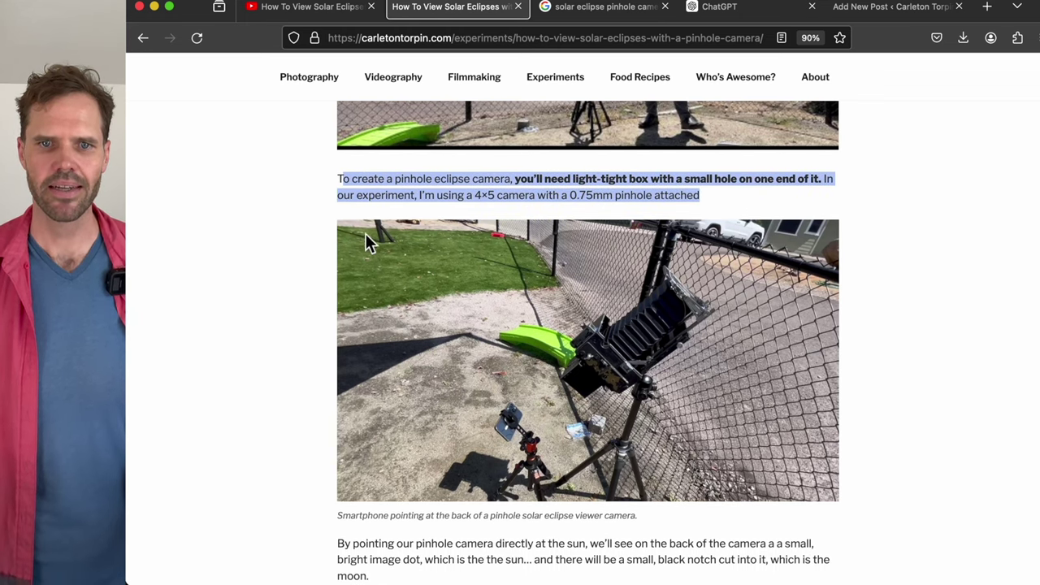
pyautogui.click(445, 195)
pyautogui.moveTo(534, 179); pyautogui.dragTo(731, 178)
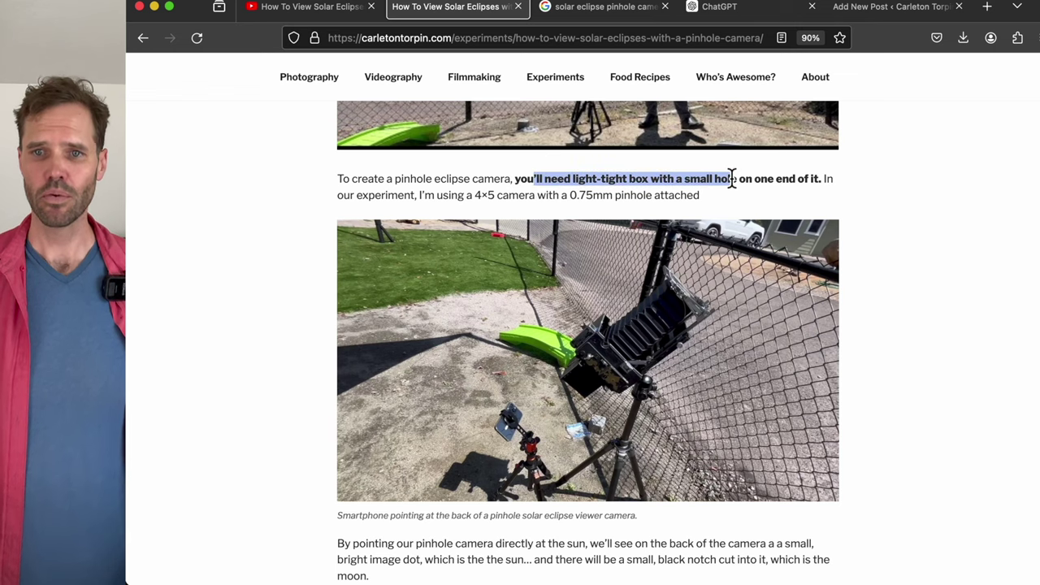
# Step: Review how text and captioned screenshots alternate from the eclipse timeline sections through the cardboard method to the article's closing paragraph
pyautogui.scroll(-3, 681, 272)
pyautogui.scroll(-15, 591, 516)
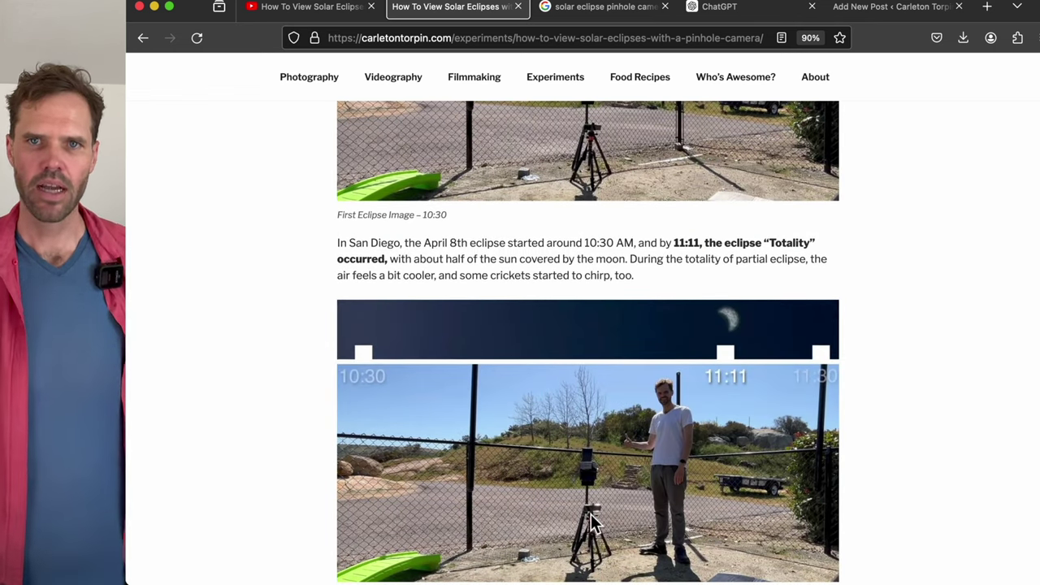
pyautogui.scroll(-10, 591, 520)
pyautogui.scroll(-20, 591, 514)
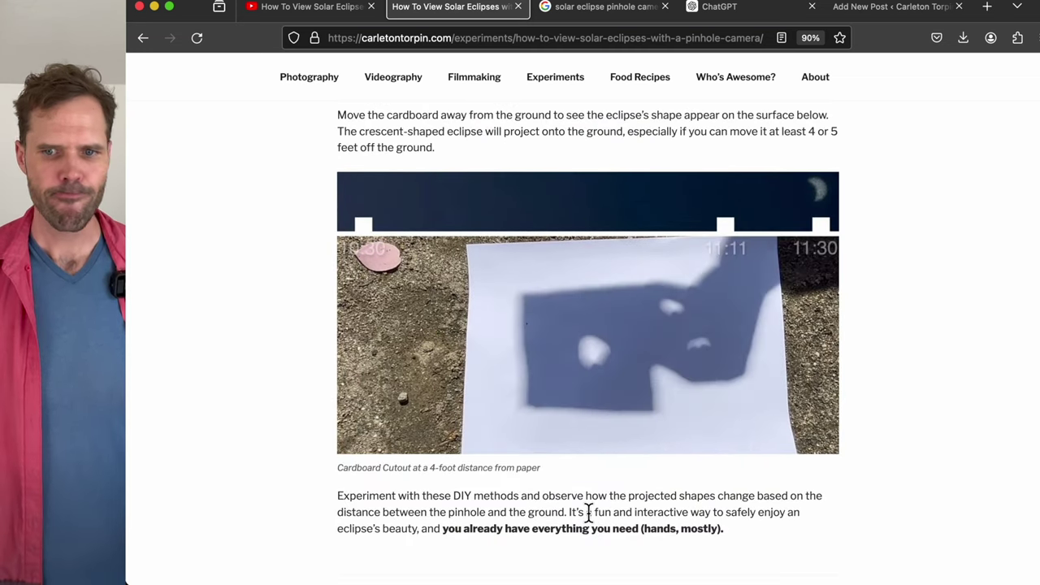
pyautogui.scroll(-10, 588, 512)
pyautogui.scroll(20, 588, 512)
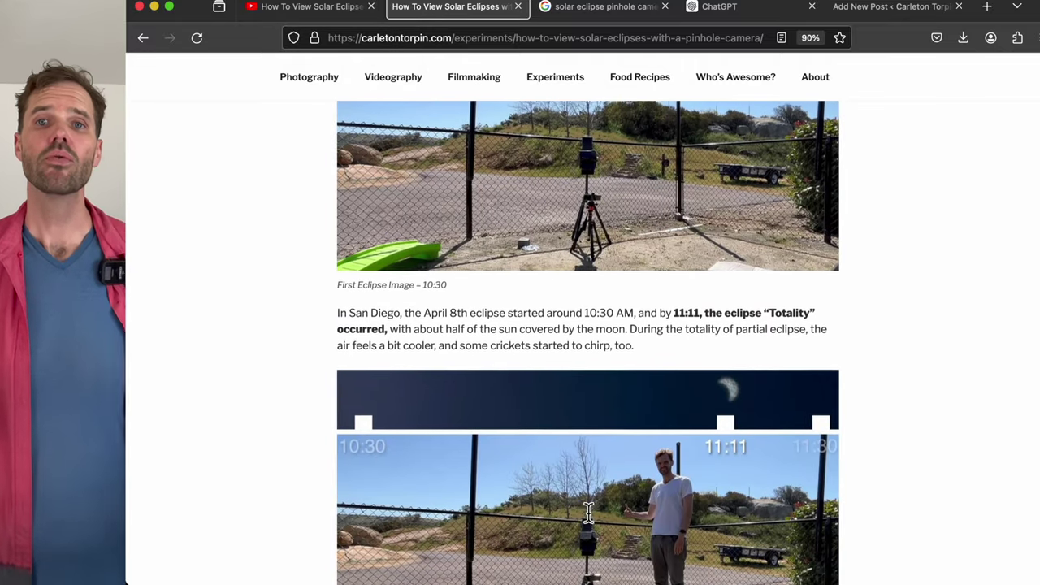